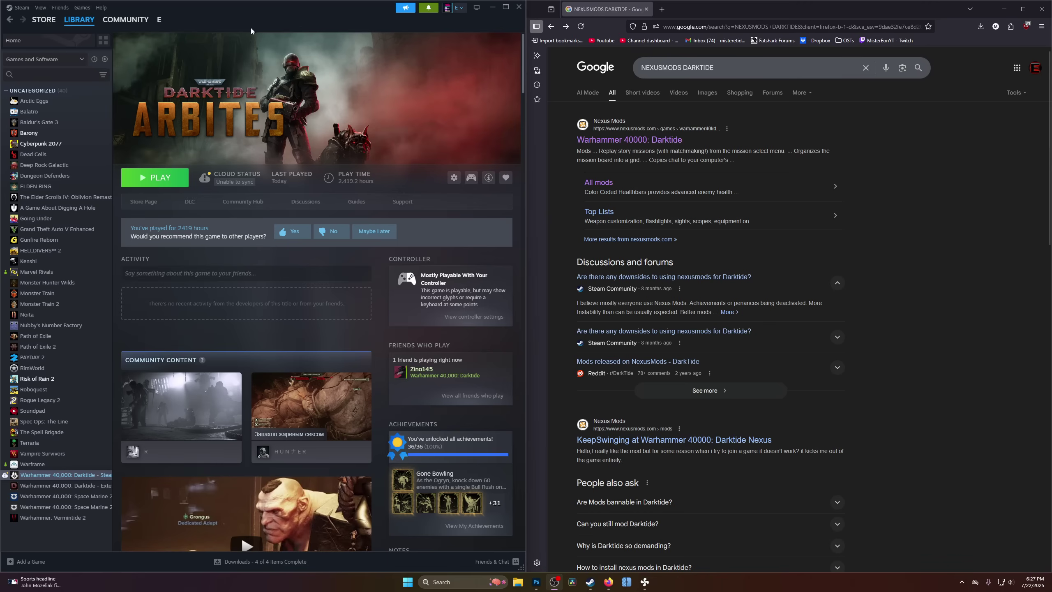
Place Steam on the left half and open the Nexus Mods Warhammer 40,000: Darktide game page.
{"action": "left_click_drag", "start_coordinate": [225, 15], "coordinate": [1, 95]}
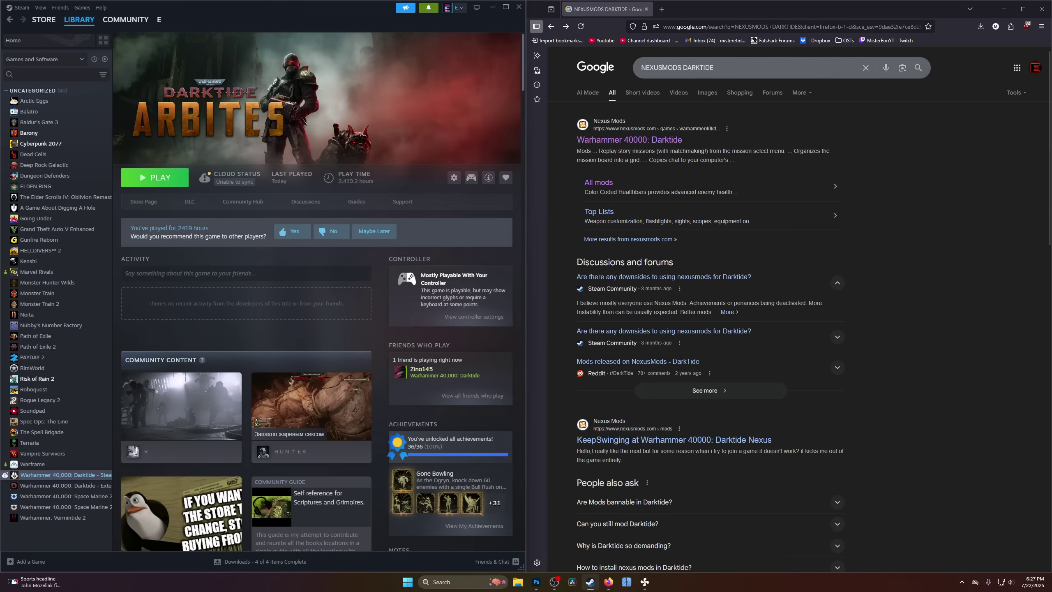
{"action": "left_click", "coordinate": [749, 67]}
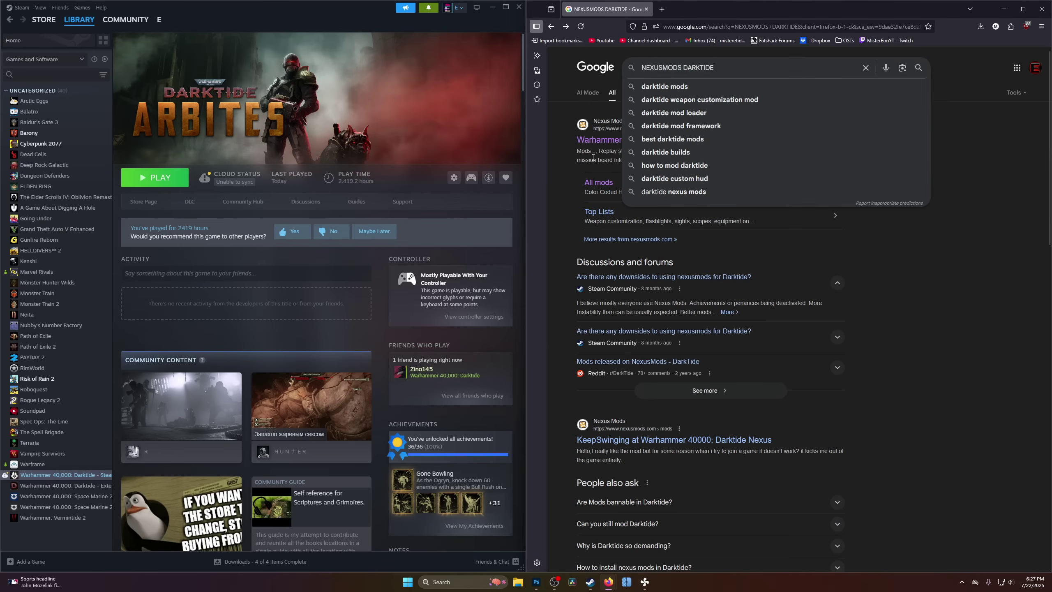
{"action": "left_click", "coordinate": [597, 140]}
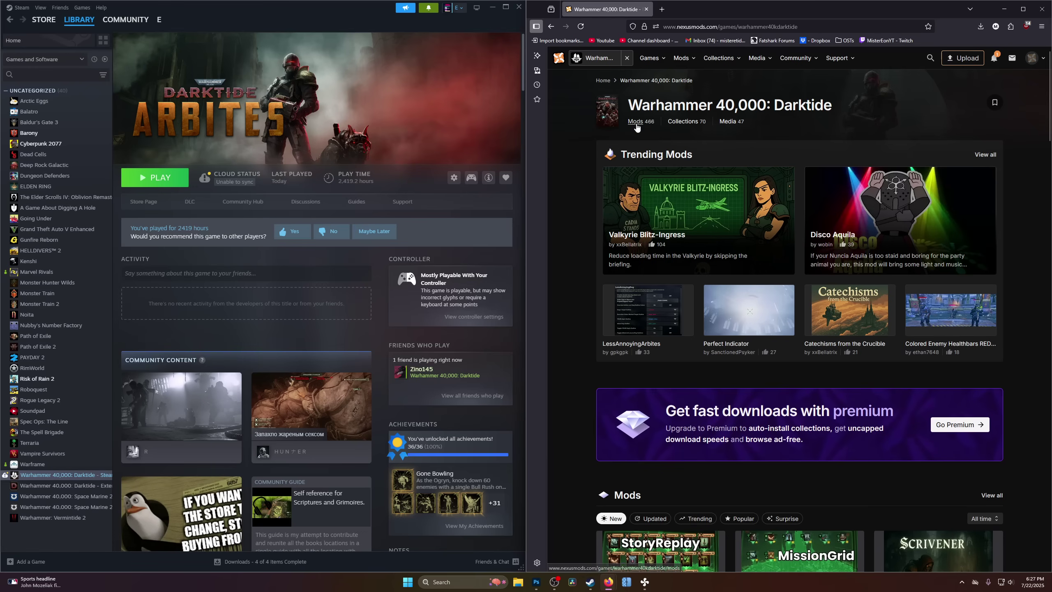
List all Darktide mods sorted by Downloads instead of Endorsements, with Darktide Mod Loader first.
{"action": "left_click", "coordinate": [634, 121]}
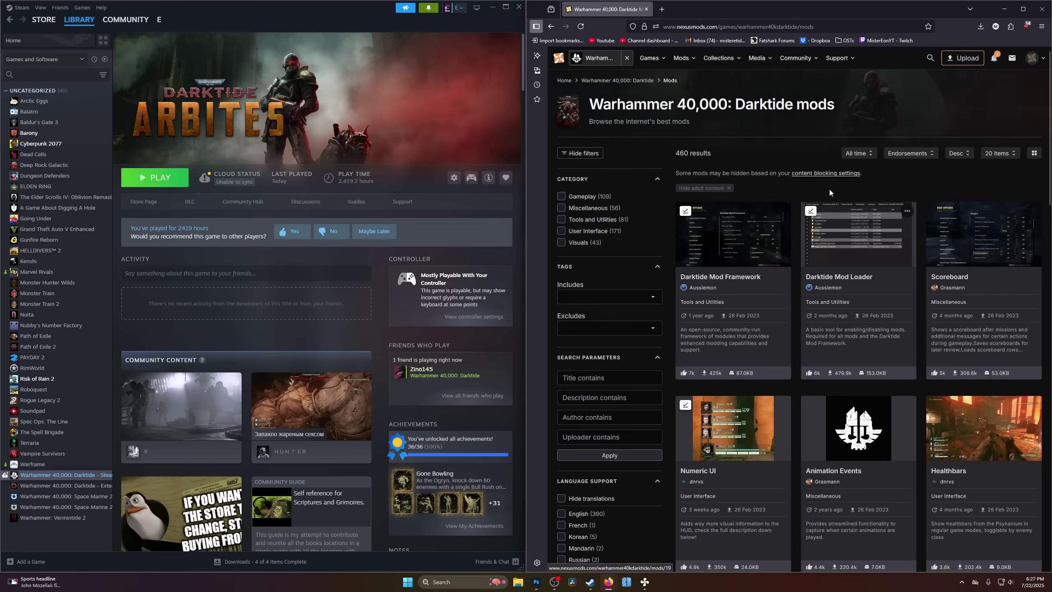
{"action": "left_click", "coordinate": [908, 154]}
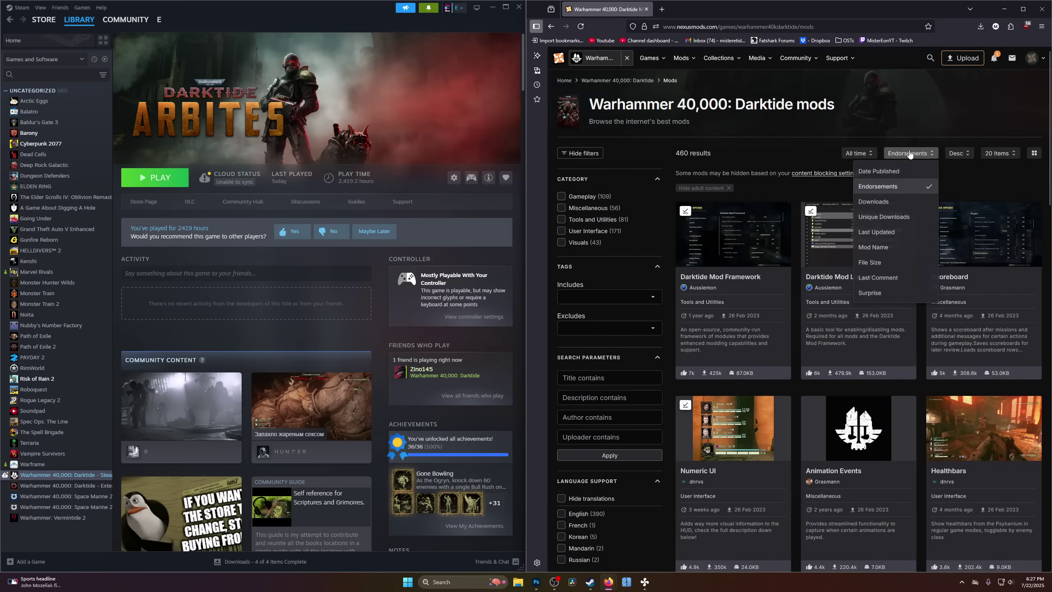
{"action": "left_click", "coordinate": [874, 202]}
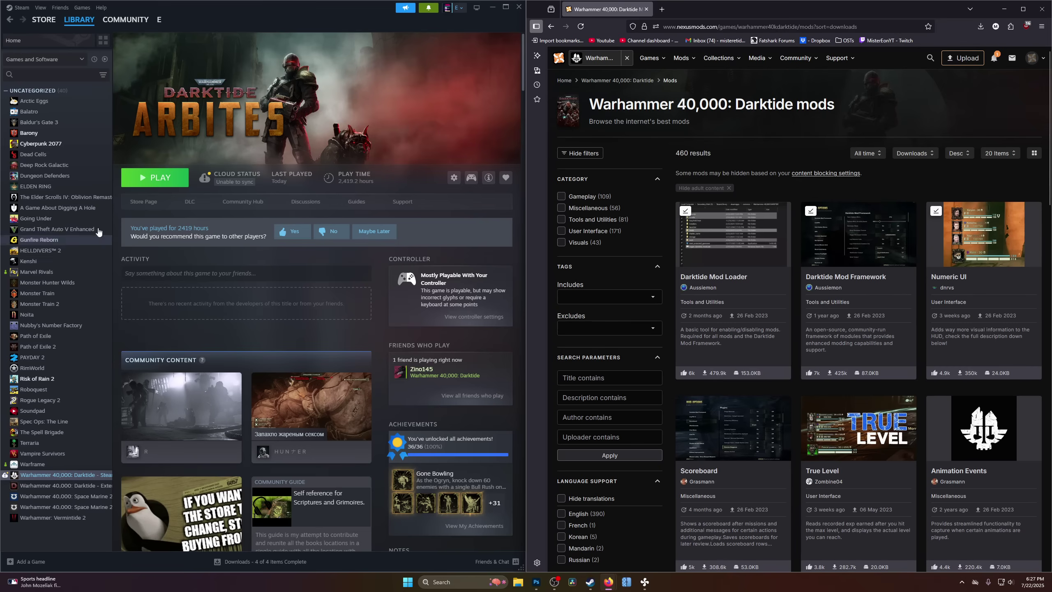
{"action": "left_click_drag", "start_coordinate": [2, 240], "coordinate": [3, 240]}
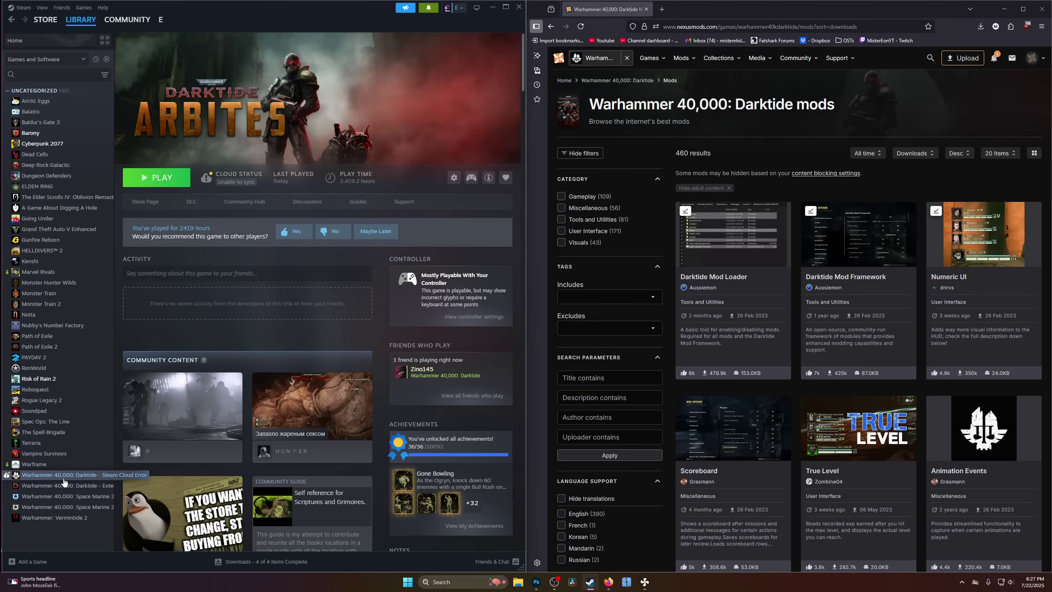
Browse Darktide's local install files from the Steam library entry via Manage.
{"action": "right_click", "coordinate": [65, 477]}
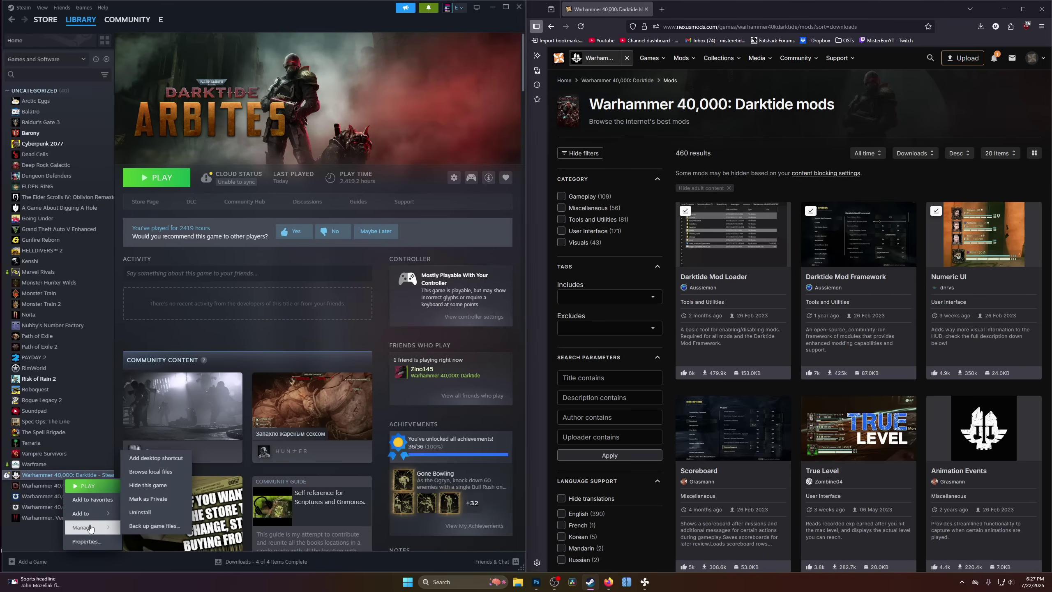
{"action": "mouse_move", "coordinate": [93, 528]}
{"action": "left_click", "coordinate": [181, 476]}
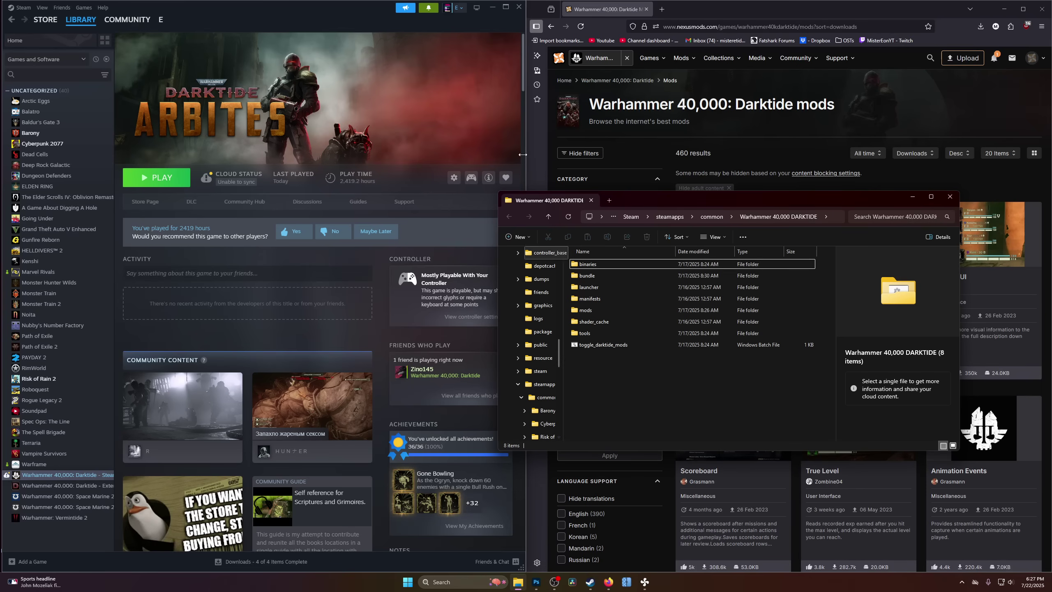
Close Steam, snap the DARKTIDE folder to the left half, and select its eight items.
{"action": "left_click", "coordinate": [519, 7]}
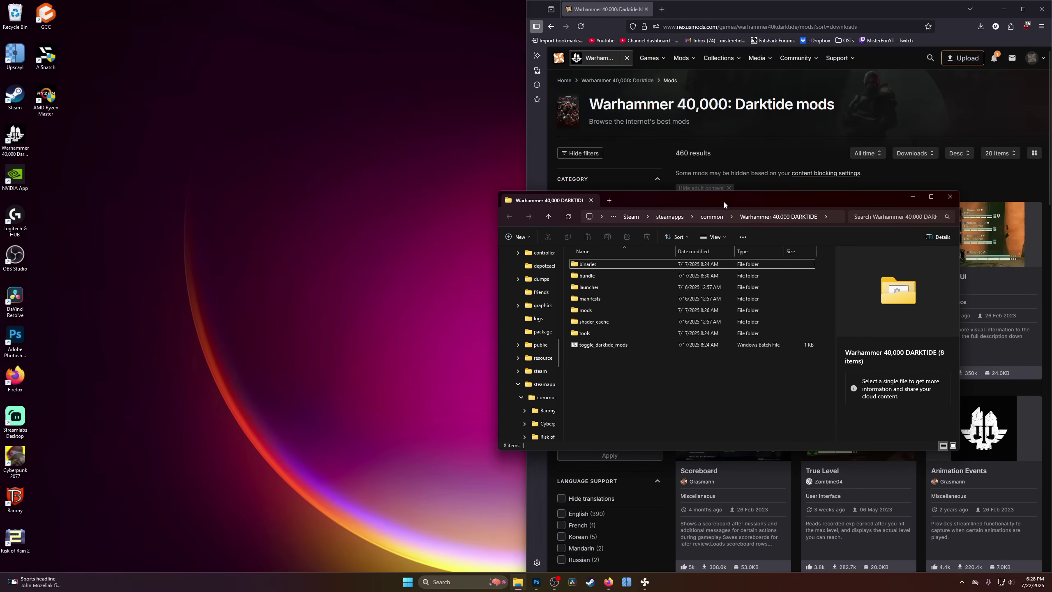
{"action": "left_click_drag", "start_coordinate": [723, 200], "coordinate": [1, 174]}
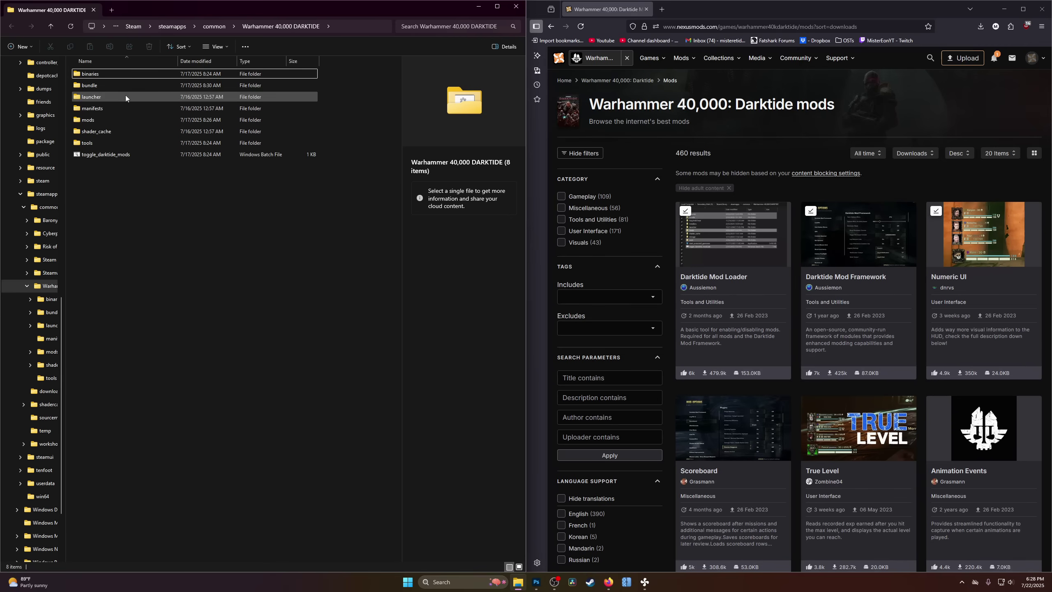
{"action": "left_click_drag", "start_coordinate": [113, 224], "coordinate": [99, 75]}
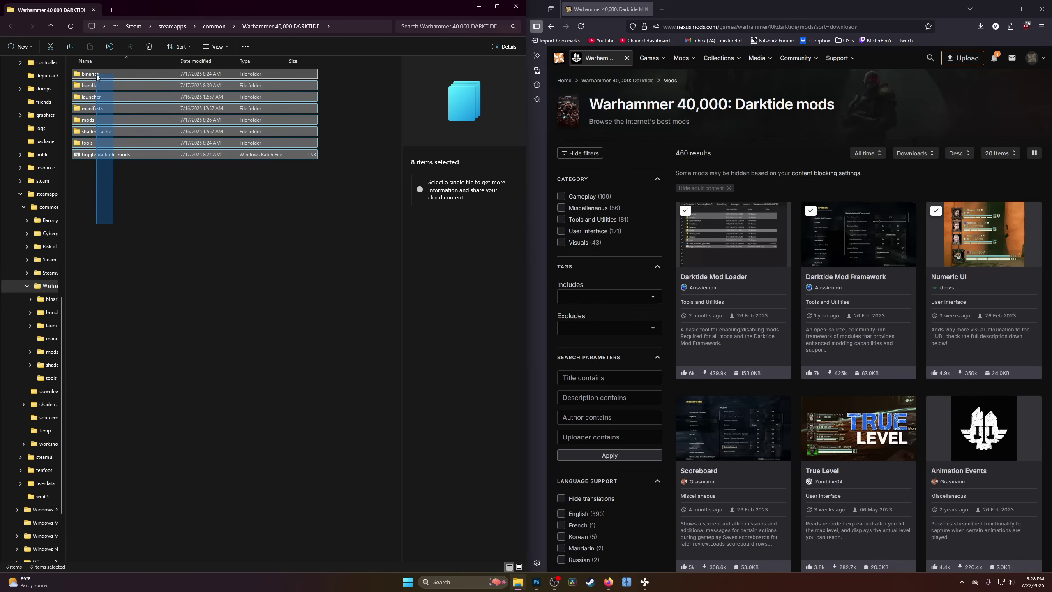
{"action": "left_click", "coordinate": [143, 240]}
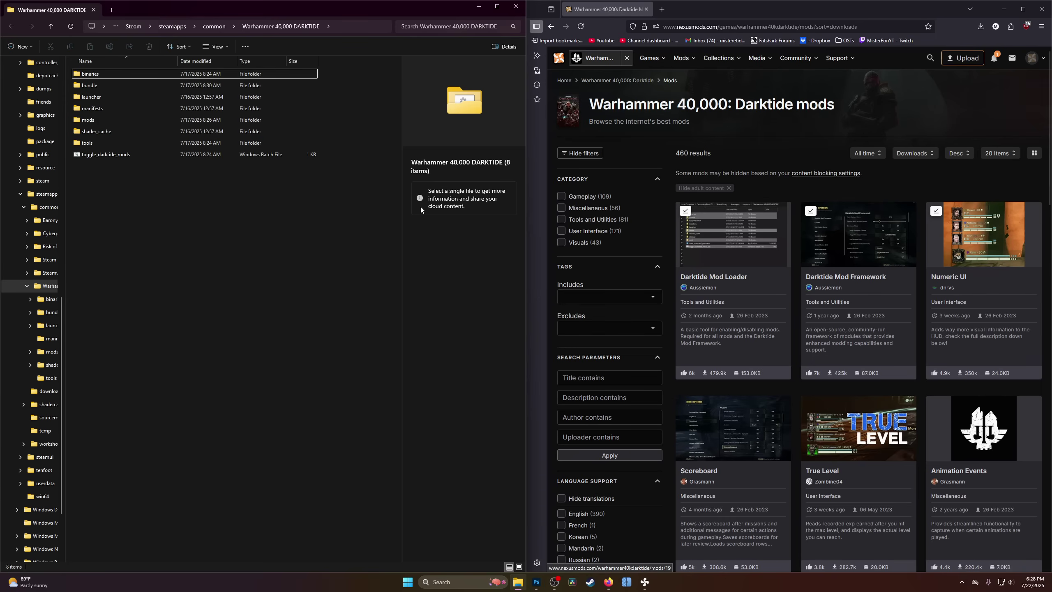
Download the full Darktide Mod Loader zip (153KB) from its Files tab using the free slow download.
{"action": "left_click", "coordinate": [712, 282]}
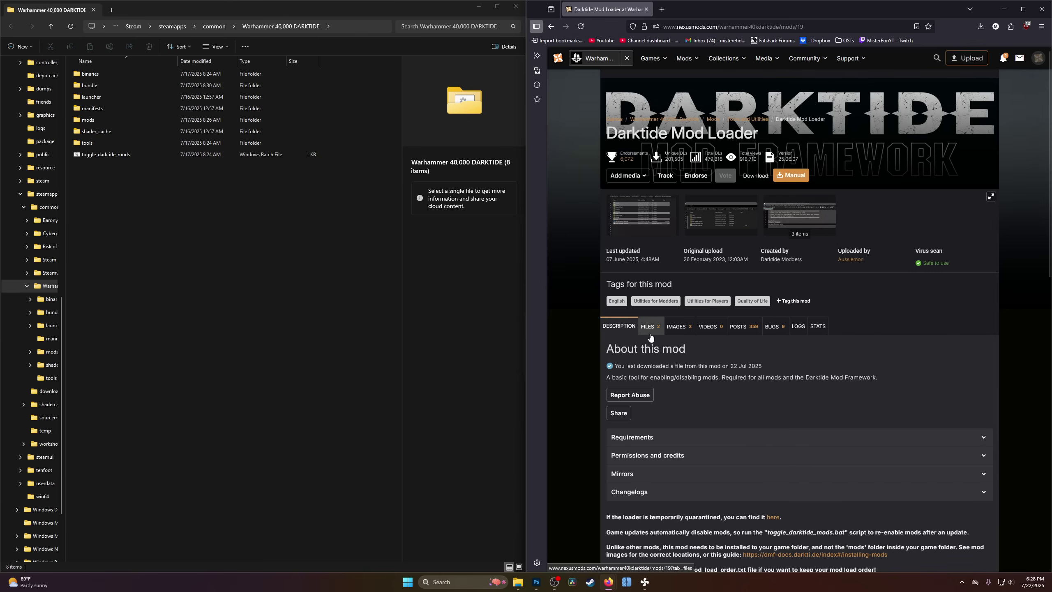
{"action": "left_click", "coordinate": [656, 329]}
{"action": "scroll", "coordinate": [750, 339], "scroll_direction": "down", "scroll_amount": 4}
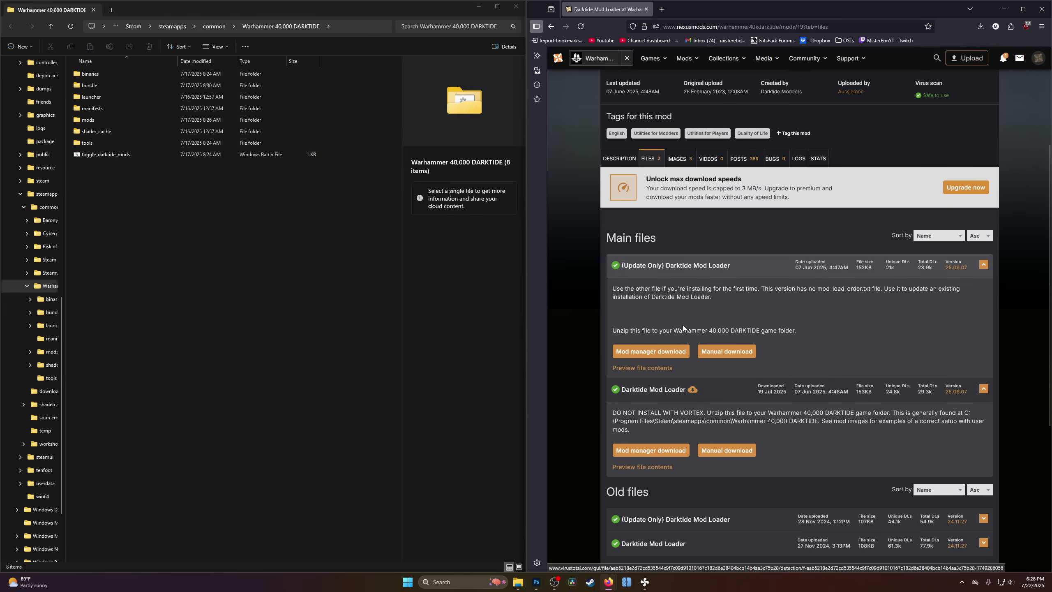
{"action": "left_click", "coordinate": [741, 452]}
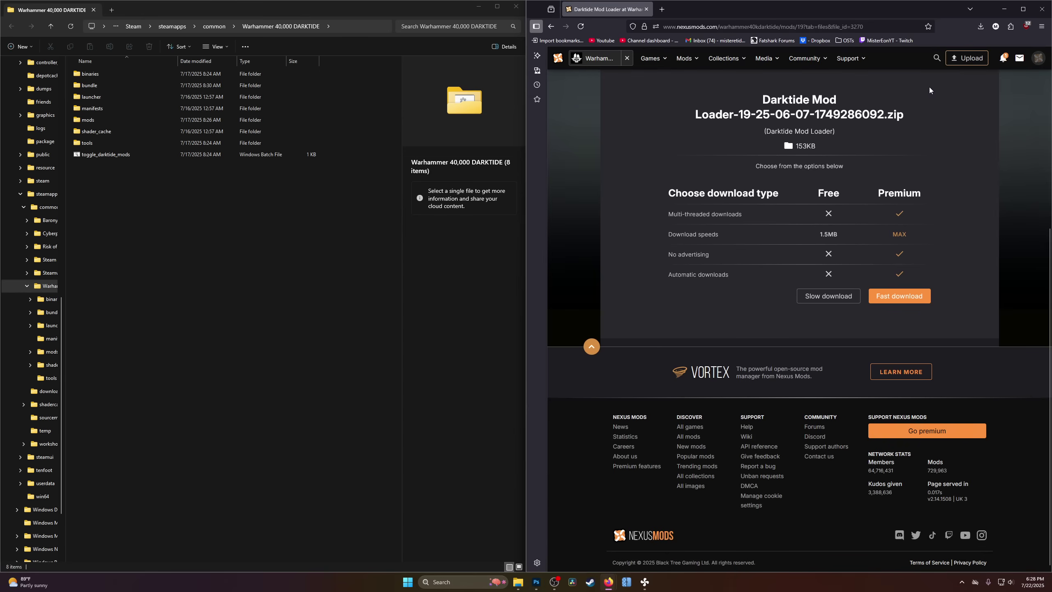
{"action": "left_click", "coordinate": [823, 296]}
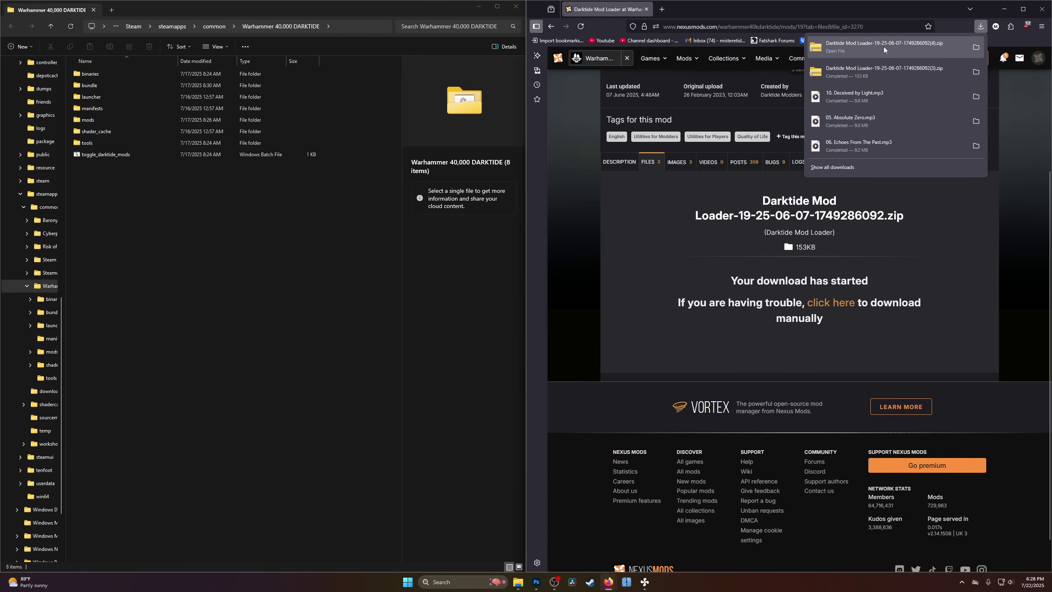
Extract the Darktide Mod Loader zip into its suggested Downloads folder and close the zip-contents window.
{"action": "left_click", "coordinate": [884, 46]}
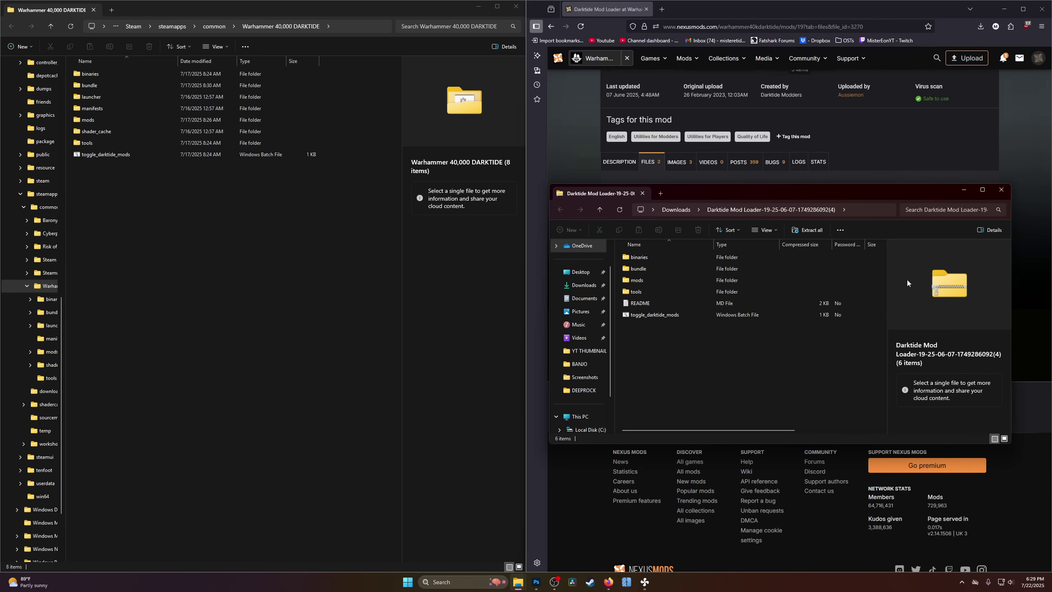
{"action": "left_click", "coordinate": [801, 234]}
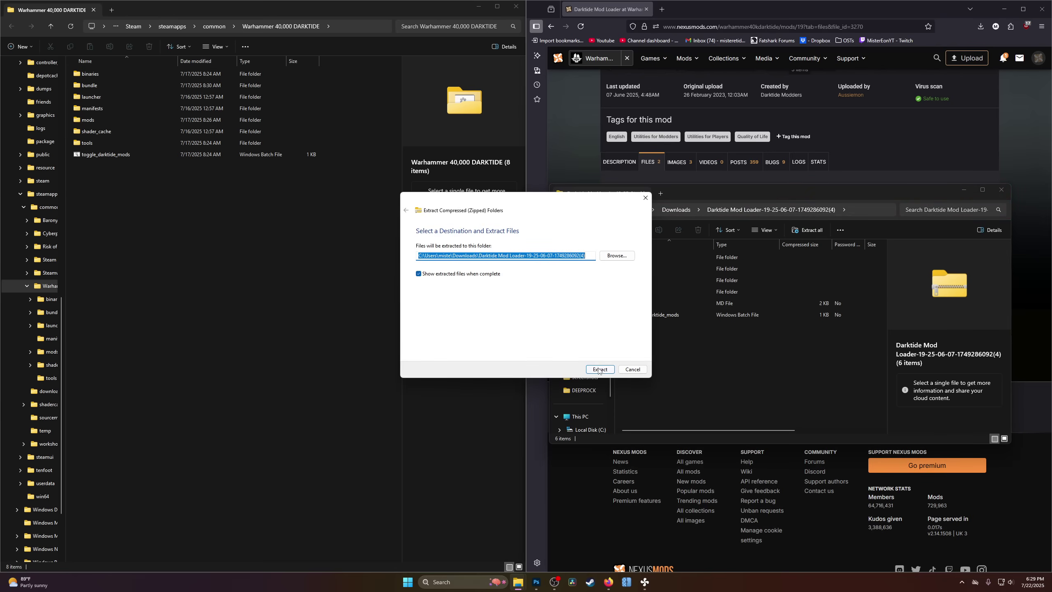
{"action": "left_click", "coordinate": [600, 369]}
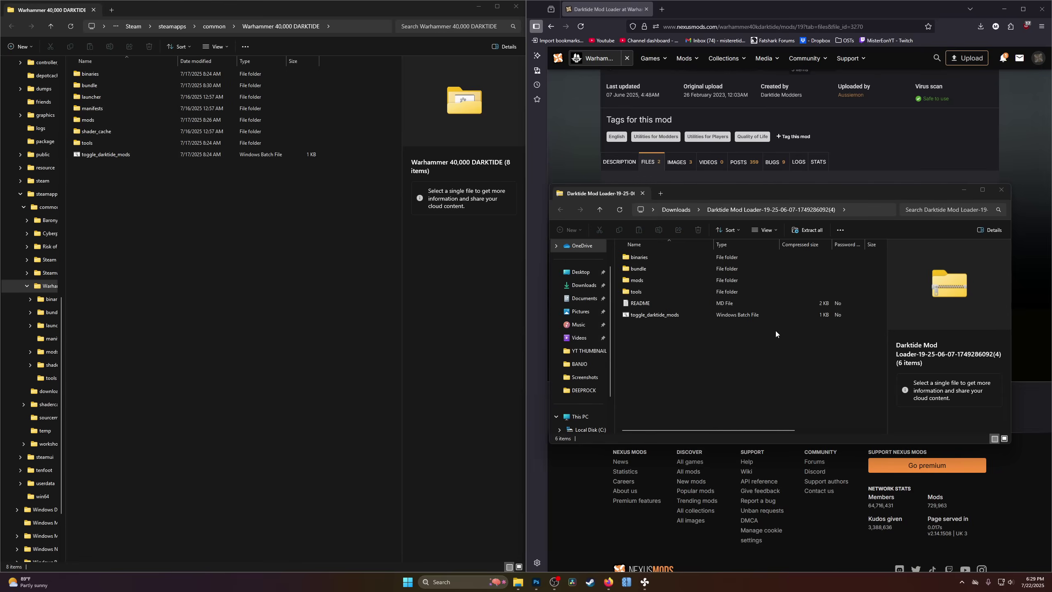
{"action": "left_click", "coordinate": [955, 192]}
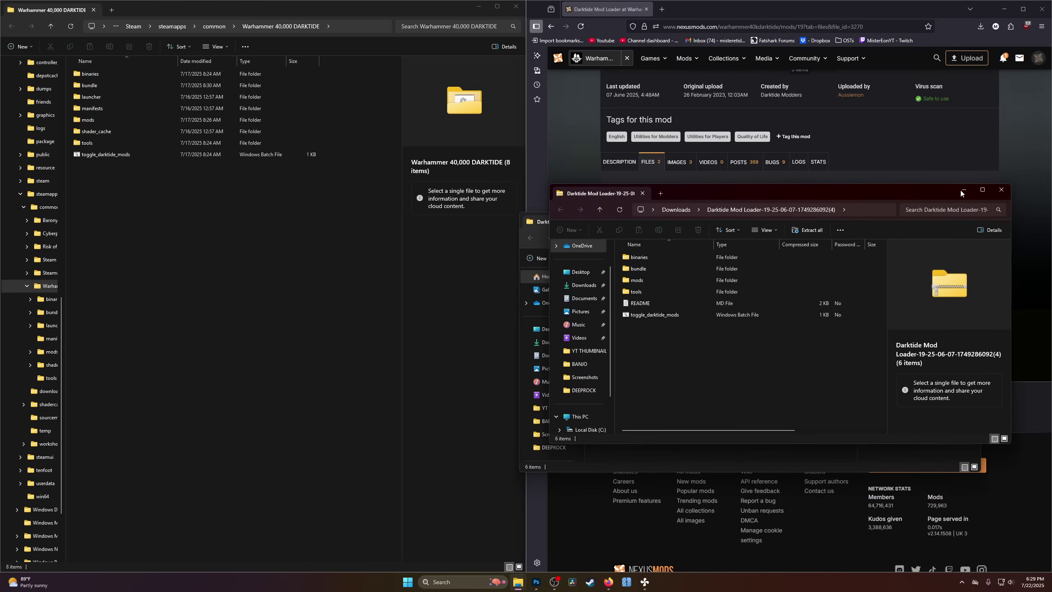
{"action": "left_click", "coordinate": [1000, 195]}
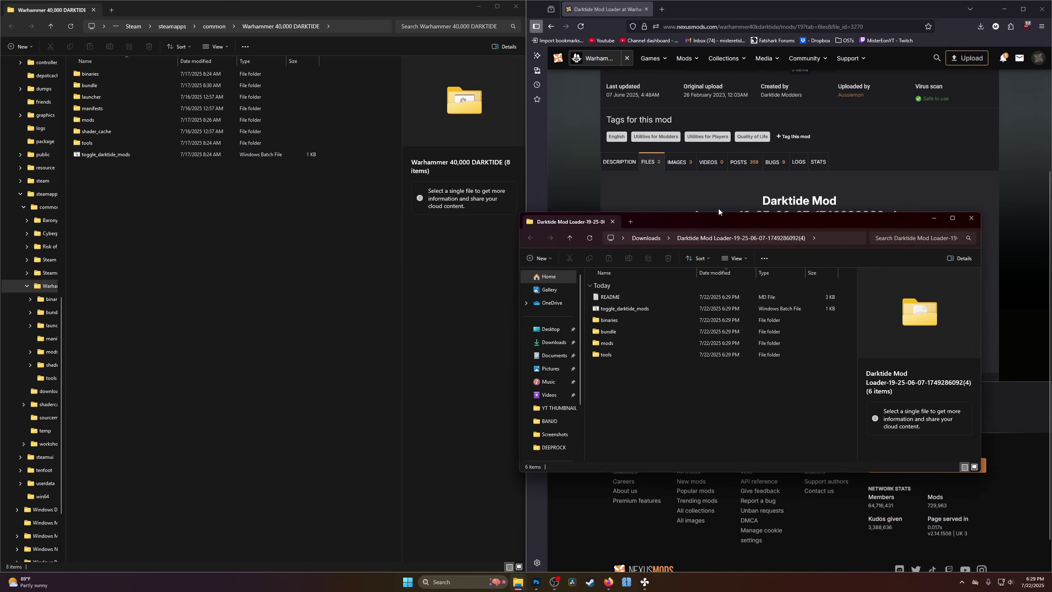
Compare the six extracted Mod Loader items with the game folder's eight, then close the extracted window.
{"action": "left_click_drag", "start_coordinate": [708, 216], "coordinate": [744, 154]}
{"action": "left_click_drag", "start_coordinate": [647, 336], "coordinate": [696, 286]}
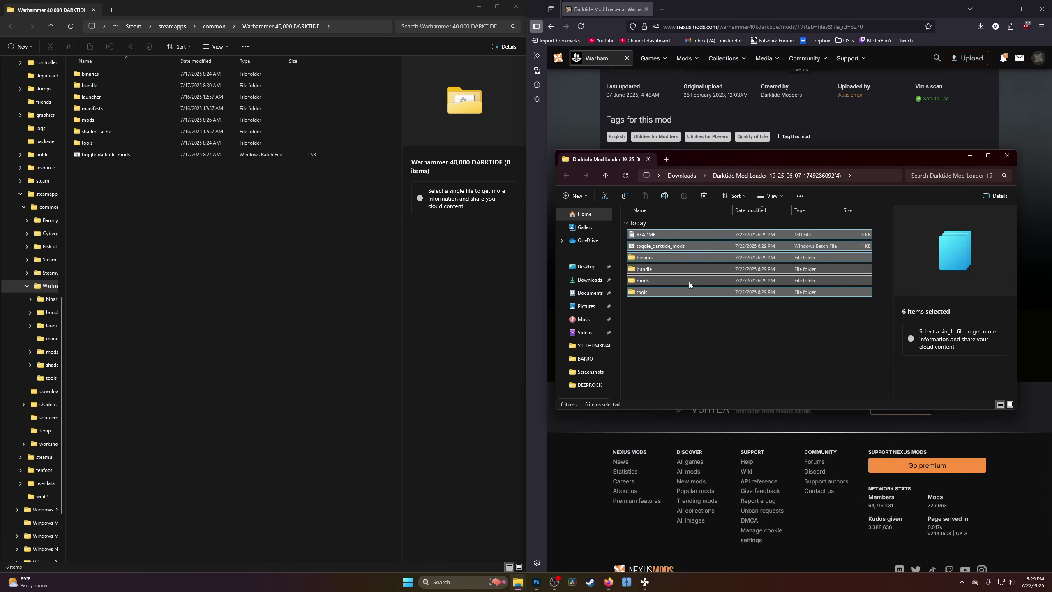
{"action": "left_click_drag", "start_coordinate": [86, 232], "coordinate": [102, 73]}
{"action": "left_click_drag", "start_coordinate": [116, 181], "coordinate": [107, 73]}
{"action": "left_click", "coordinate": [752, 356]}
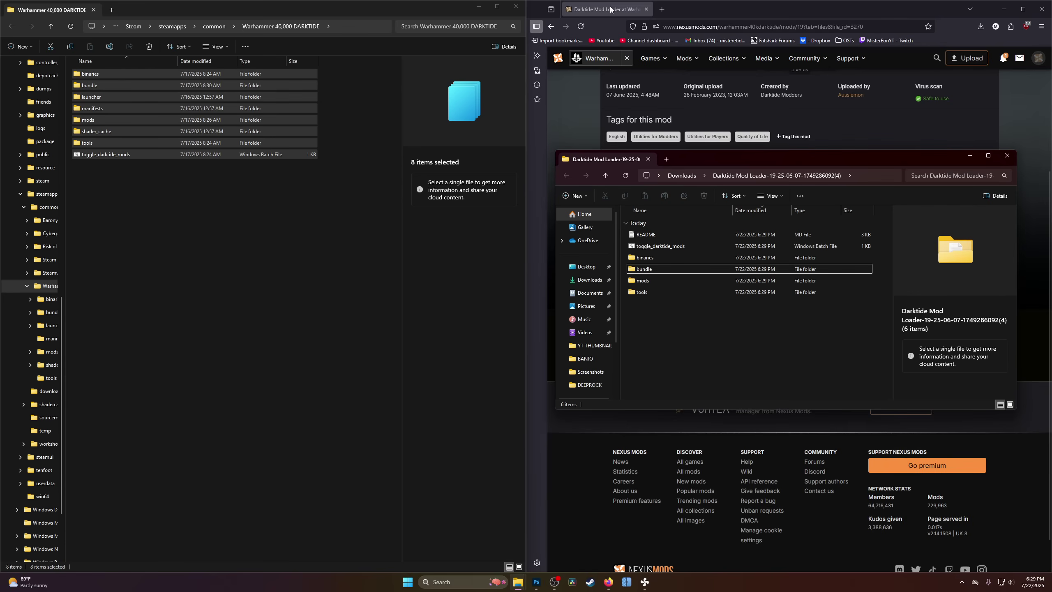
{"action": "left_click", "coordinate": [1008, 155]}
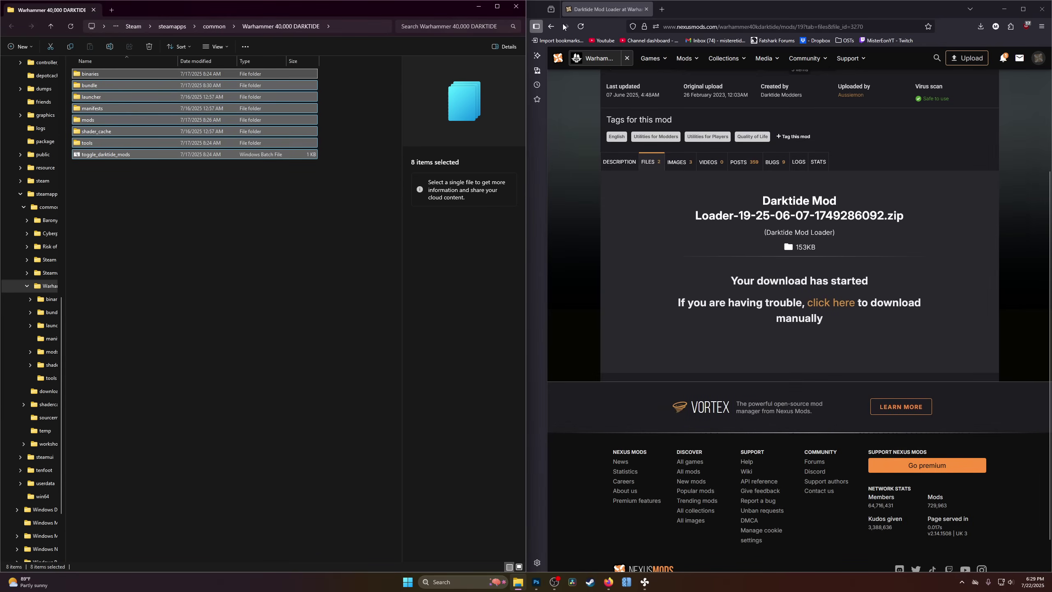
Return to the Darktide mods list and start a manual download of Darktide Mod Framework's main file.
{"action": "left_click", "coordinate": [550, 26]}
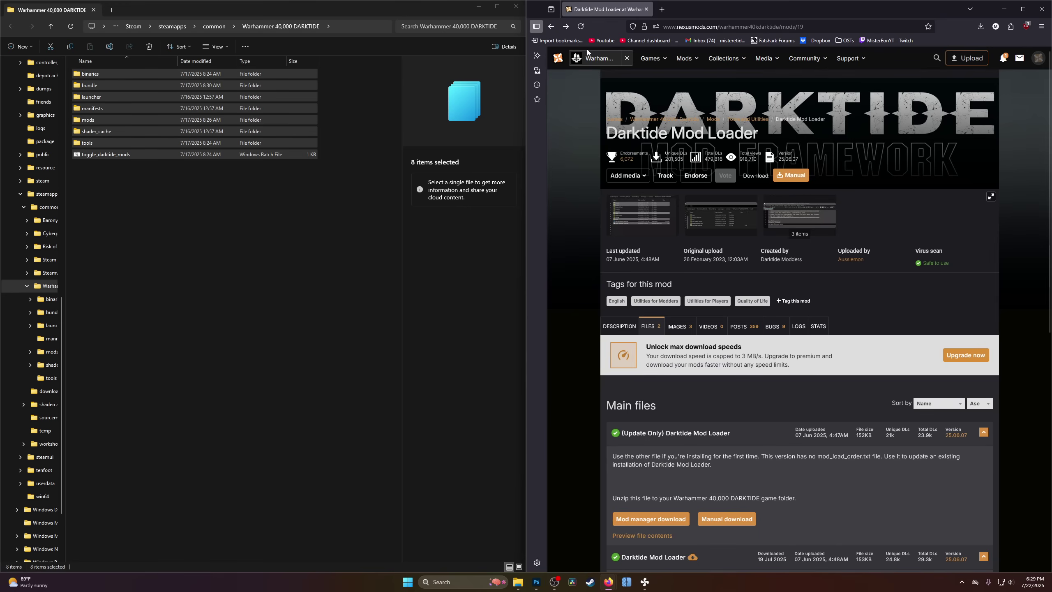
{"action": "left_click", "coordinate": [550, 26]}
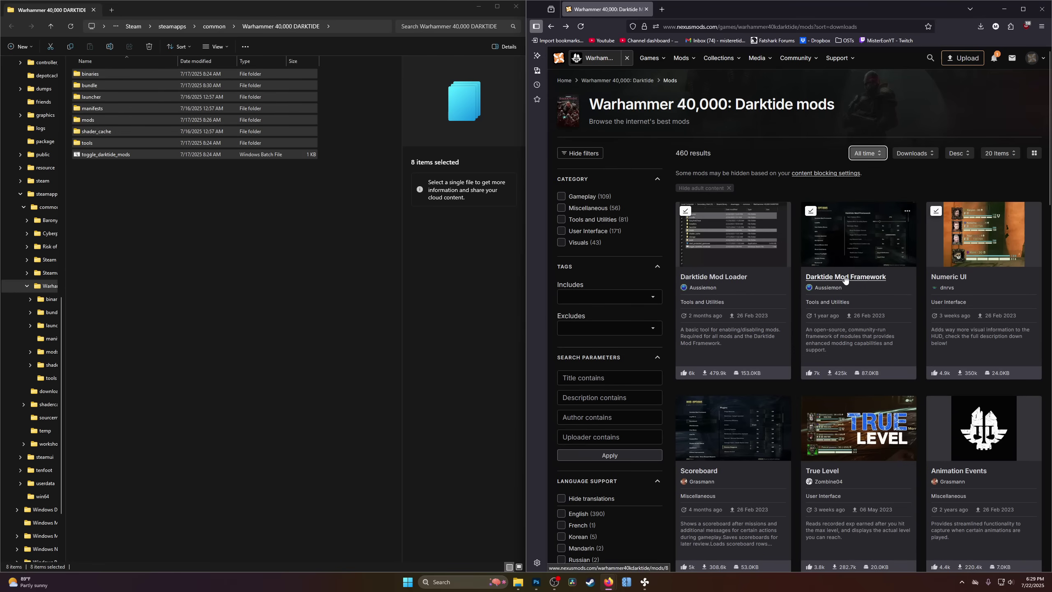
{"action": "left_click", "coordinate": [845, 281]}
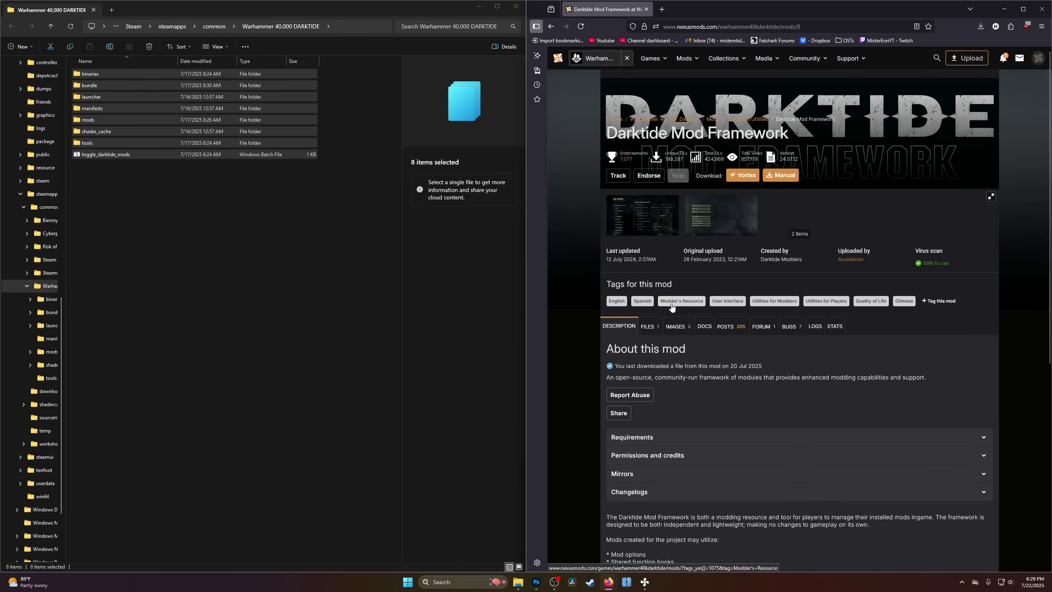
{"action": "left_click", "coordinate": [649, 326]}
{"action": "scroll", "coordinate": [675, 319], "scroll_direction": "down", "scroll_amount": 3}
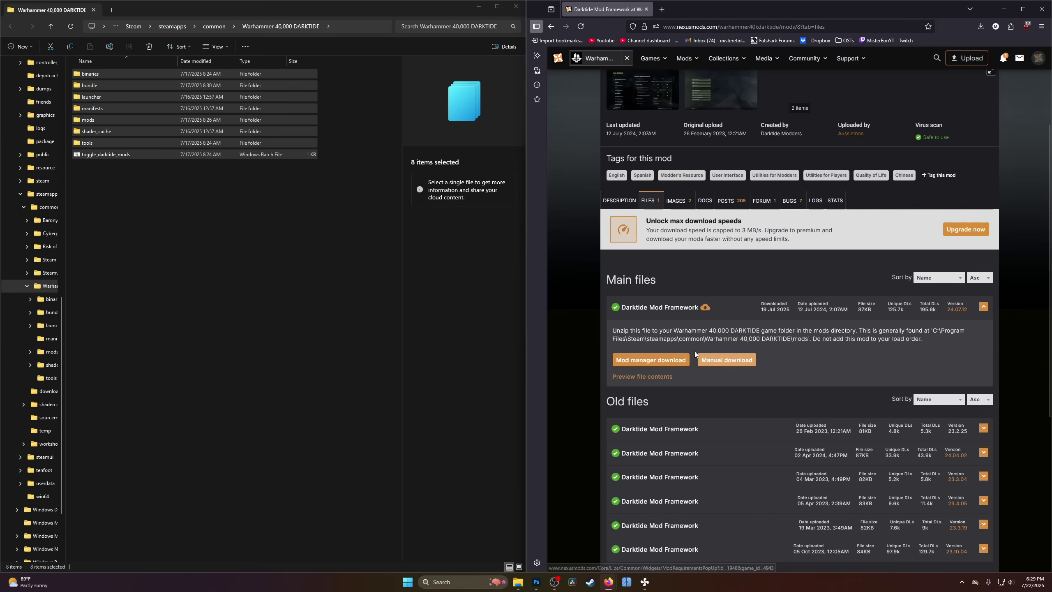
{"action": "left_click", "coordinate": [735, 363]}
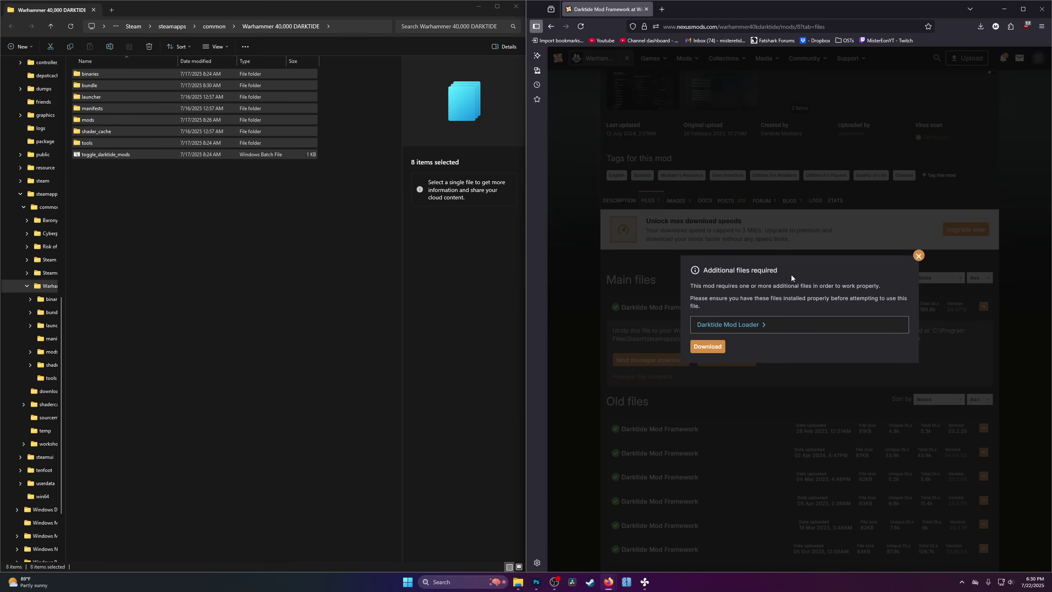
Slow-download the Darktide Mod Framework zip and extract it to the suggested folder.
{"action": "left_click", "coordinate": [715, 351]}
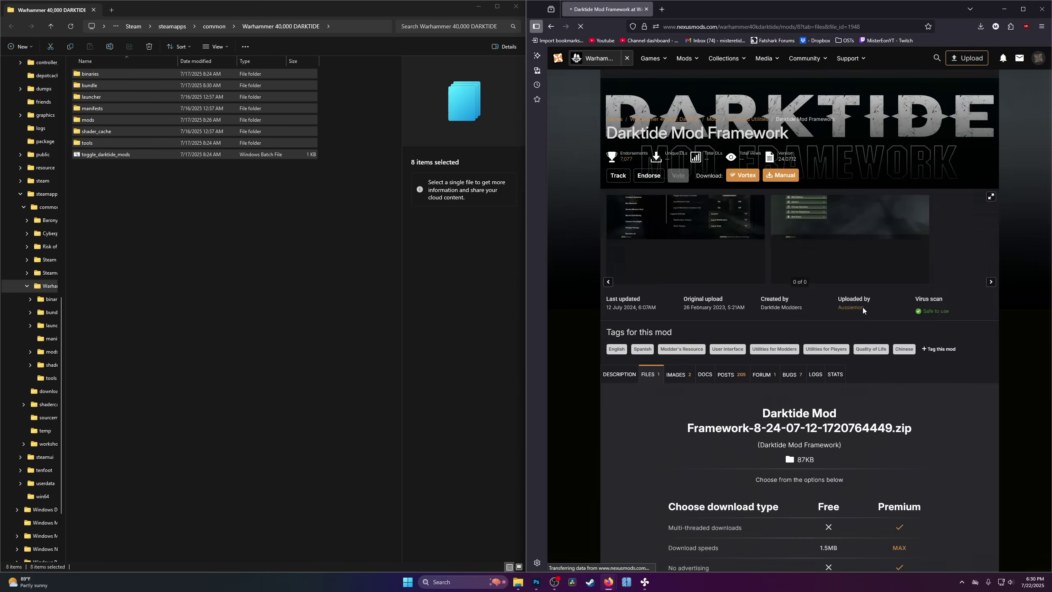
{"action": "scroll", "coordinate": [857, 306], "scroll_direction": "down", "scroll_amount": 5}
{"action": "left_click", "coordinate": [800, 292]}
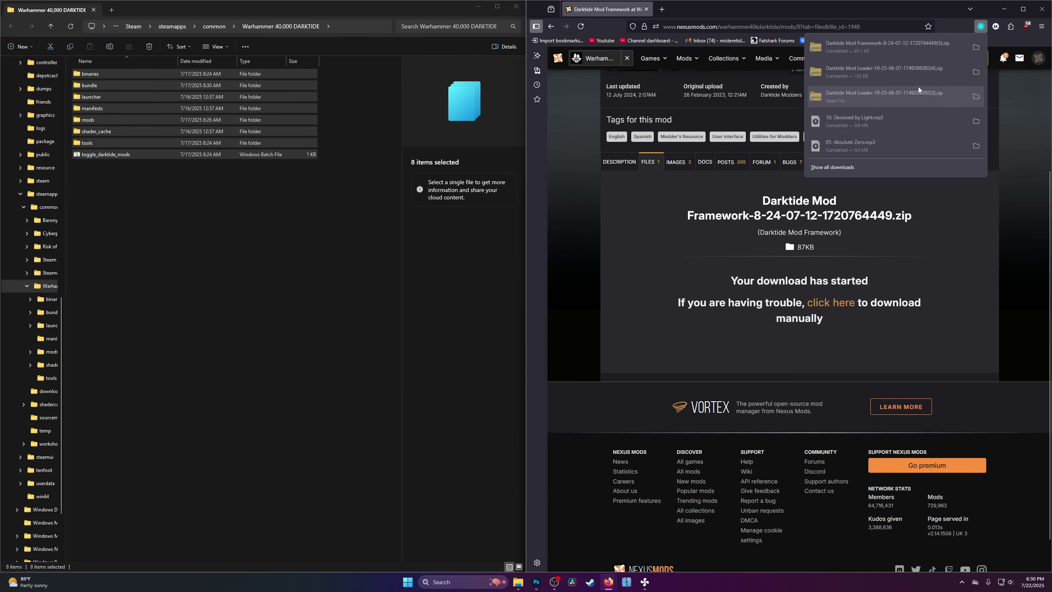
{"action": "left_click", "coordinate": [908, 46]}
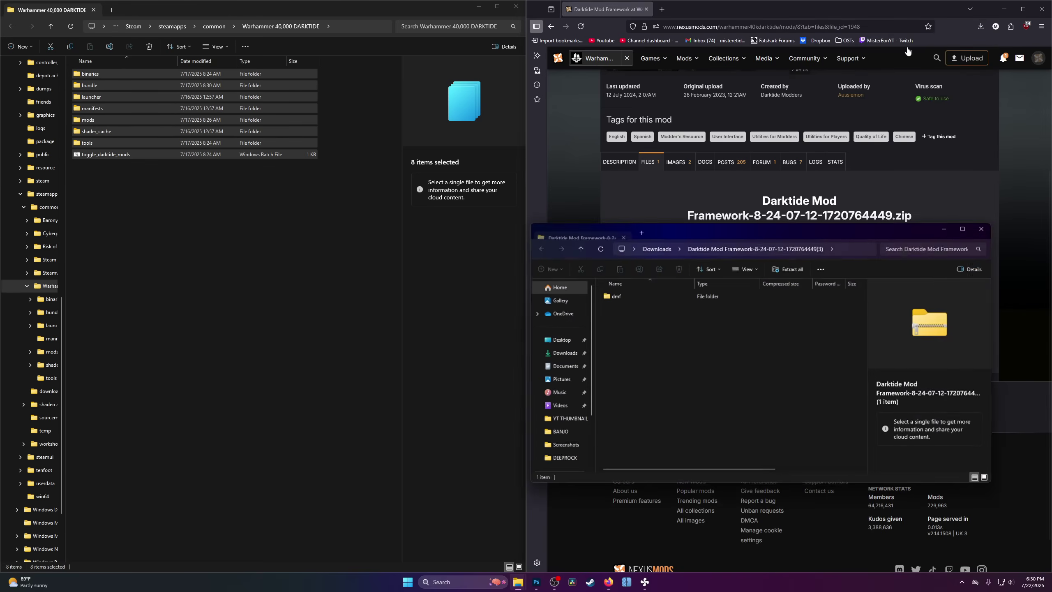
{"action": "left_click", "coordinate": [790, 269]}
{"action": "left_click", "coordinate": [600, 369]}
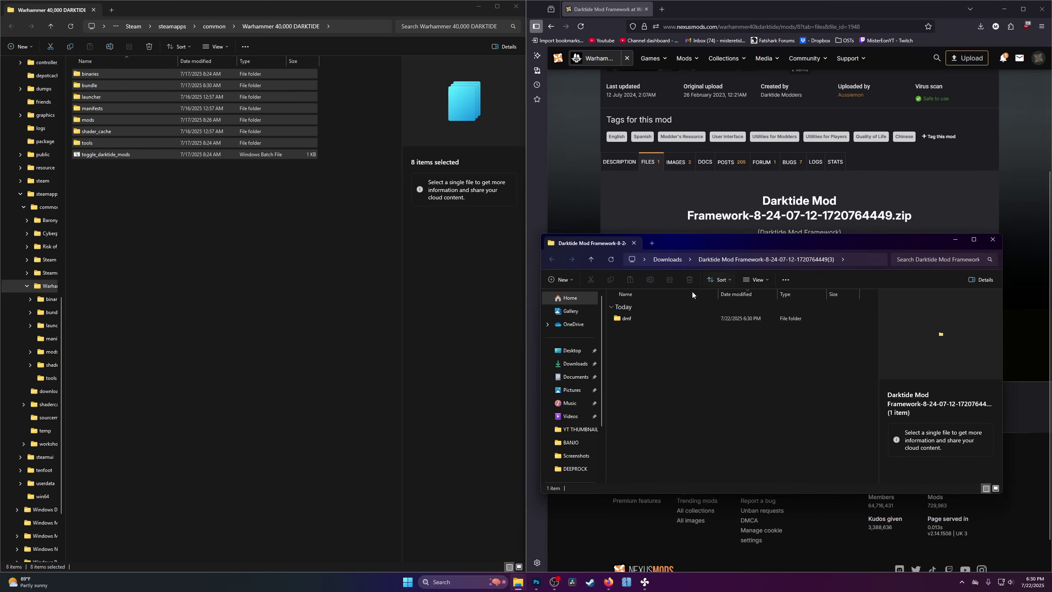
Put the extracted dmf folder into the game's mods folder and confirm it is there.
{"action": "left_click_drag", "start_coordinate": [702, 248], "coordinate": [702, 188]}
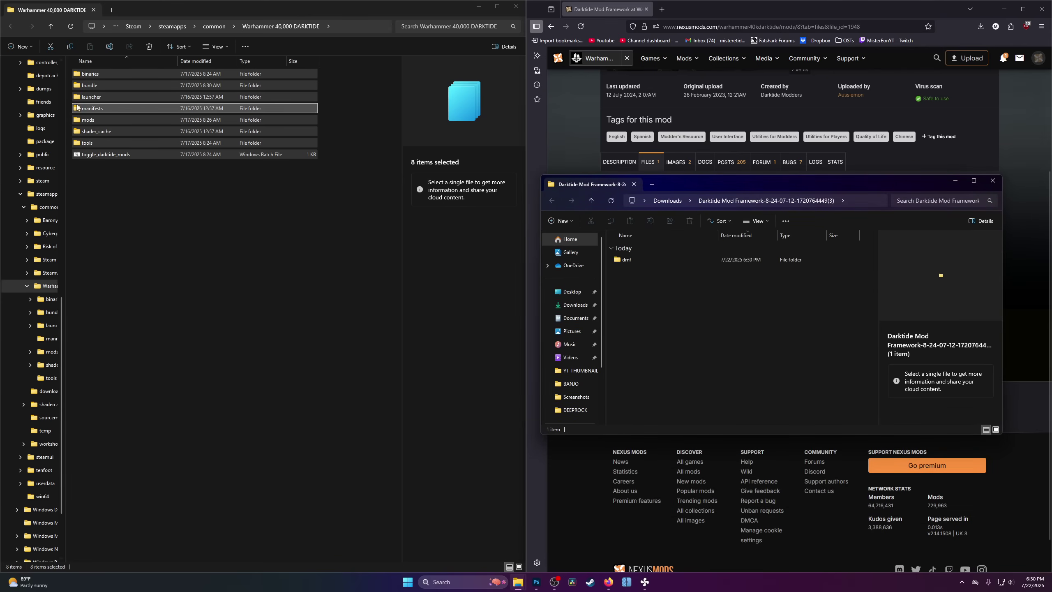
{"action": "double_click", "coordinate": [106, 120]}
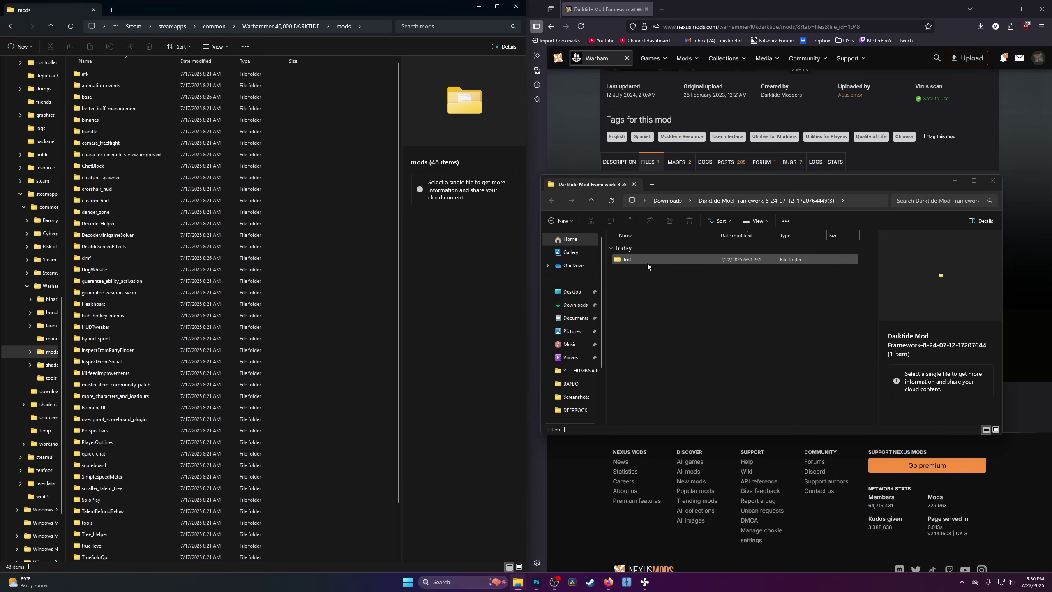
{"action": "left_click_drag", "start_coordinate": [636, 260], "coordinate": [683, 270]}
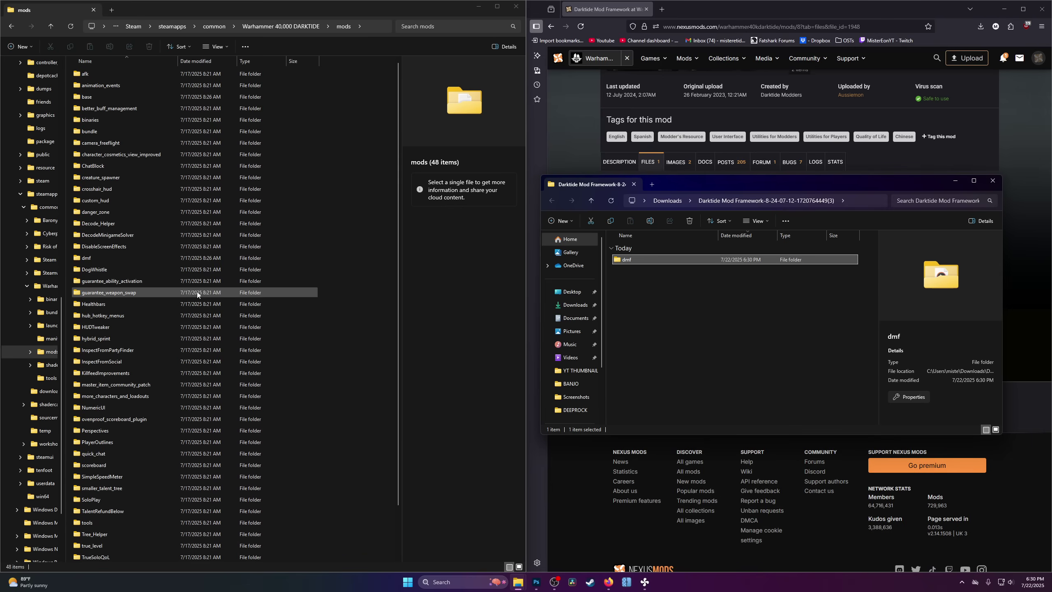
{"action": "left_click", "coordinate": [205, 259]}
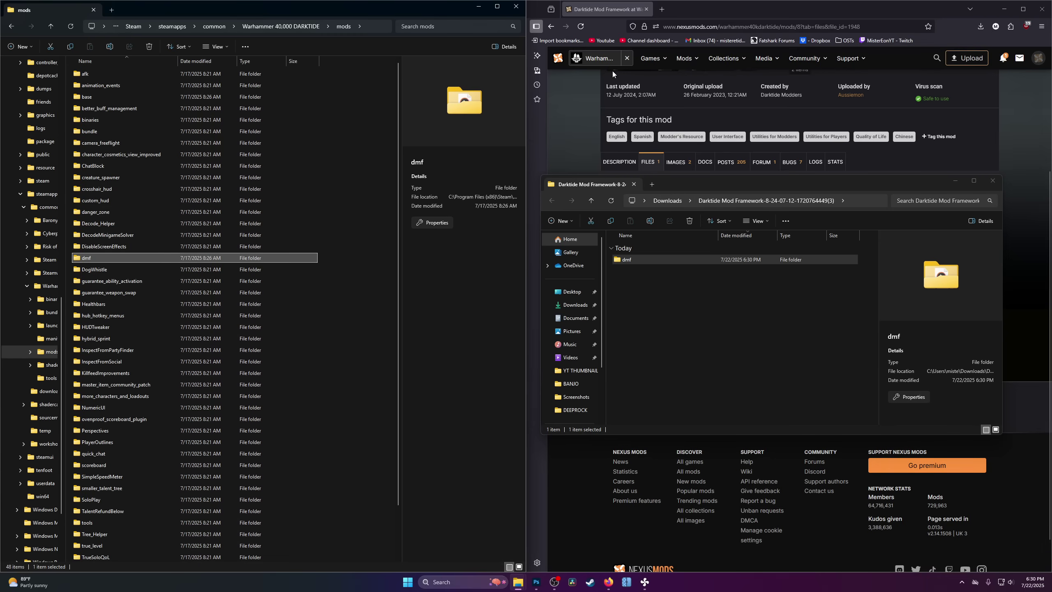
{"action": "left_click", "coordinate": [552, 29]}
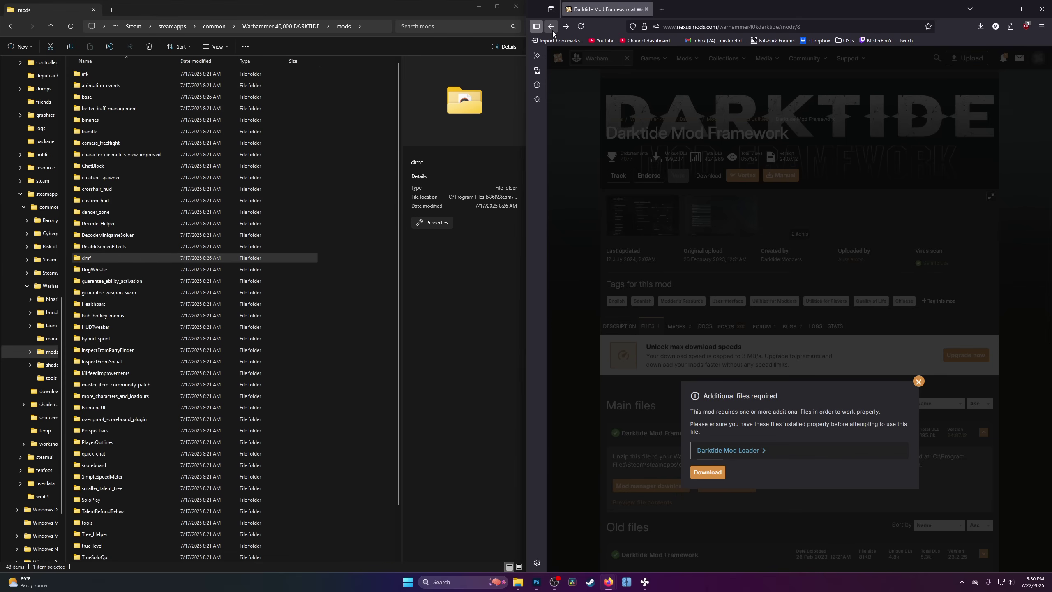
Slow-download NumericUI-14-1-20-0-1751206616.zip (24KB) from the Numeric UI mod's files and check recent downloads.
{"action": "left_click", "coordinate": [552, 28]}
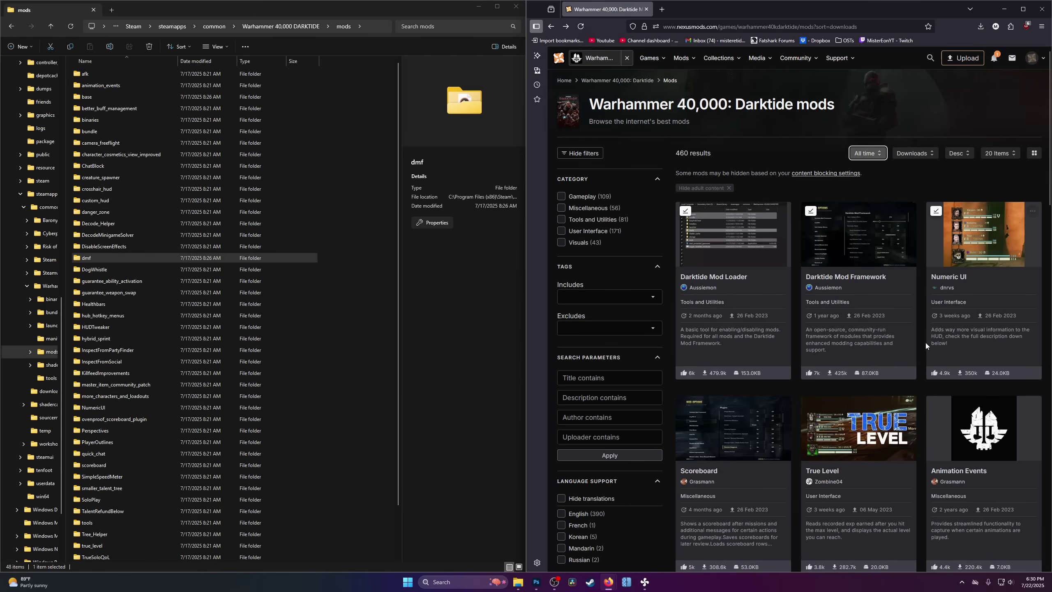
{"action": "left_click", "coordinate": [952, 281]}
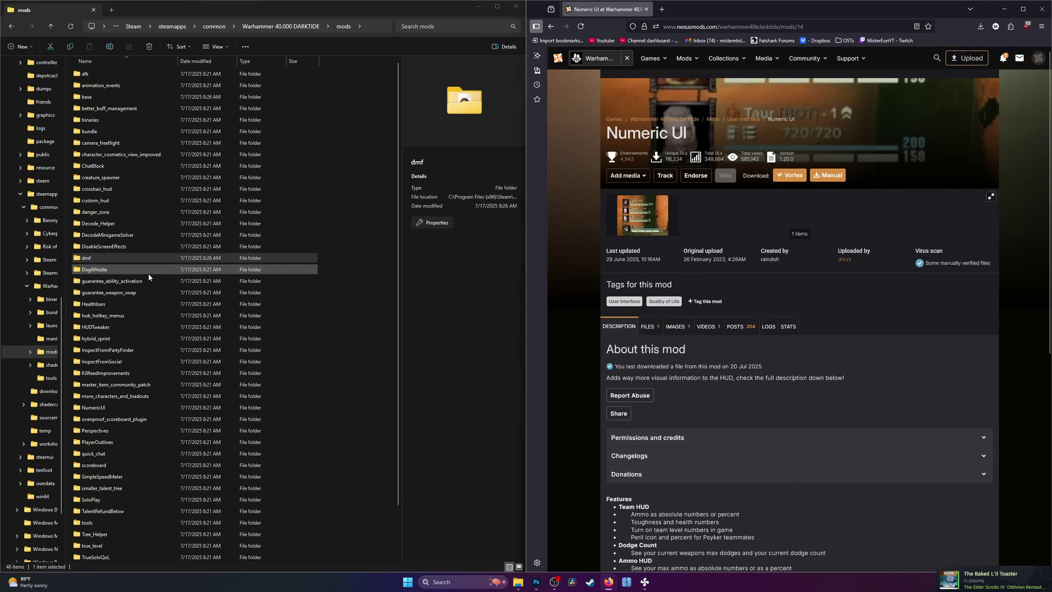
{"action": "left_click", "coordinate": [652, 331]}
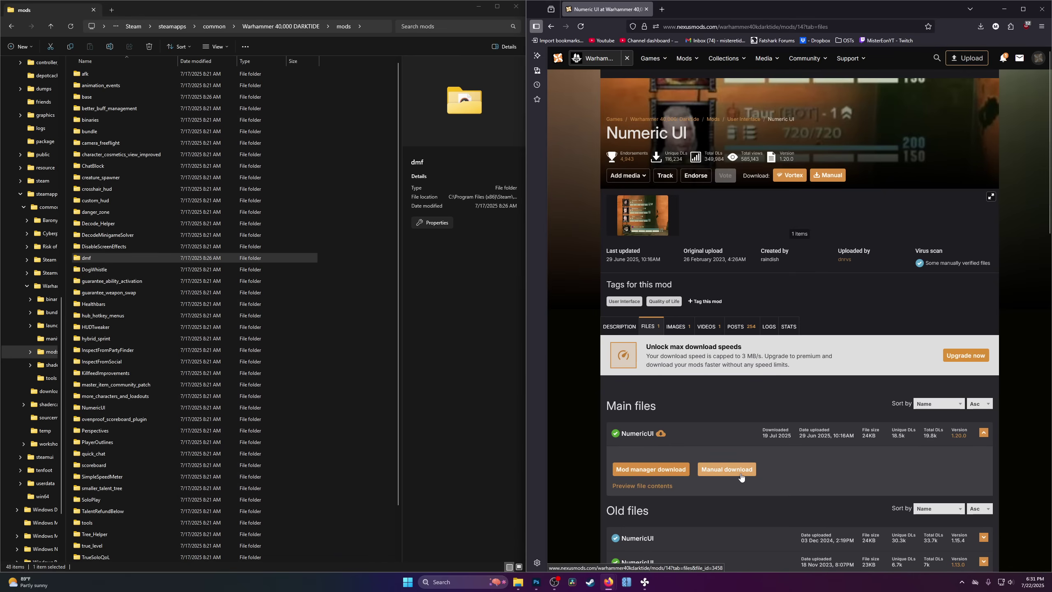
{"action": "left_click", "coordinate": [740, 473]}
{"action": "left_click", "coordinate": [827, 294]}
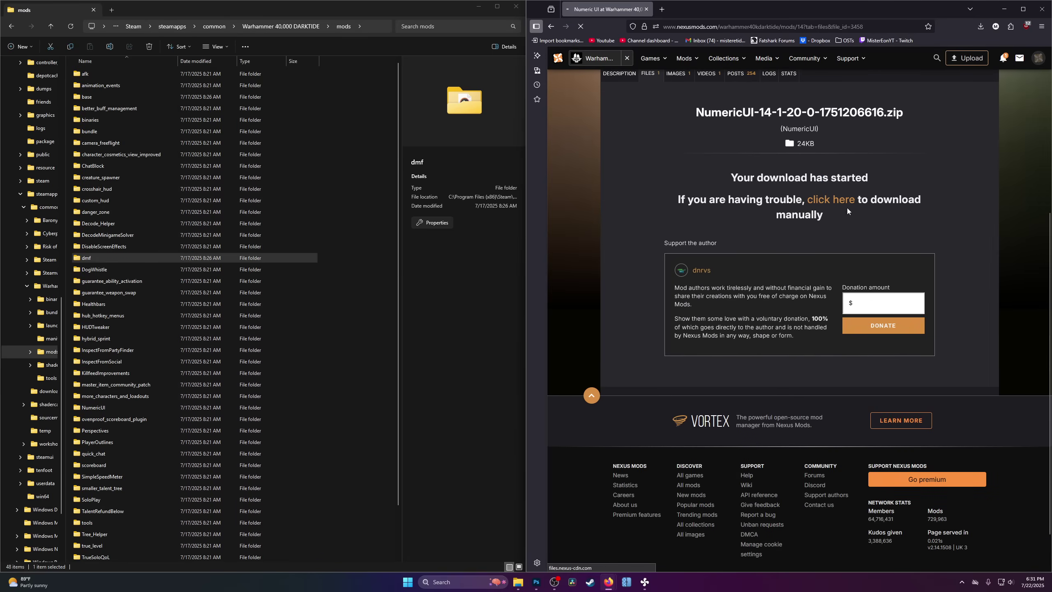
{"action": "left_click", "coordinate": [975, 27]}
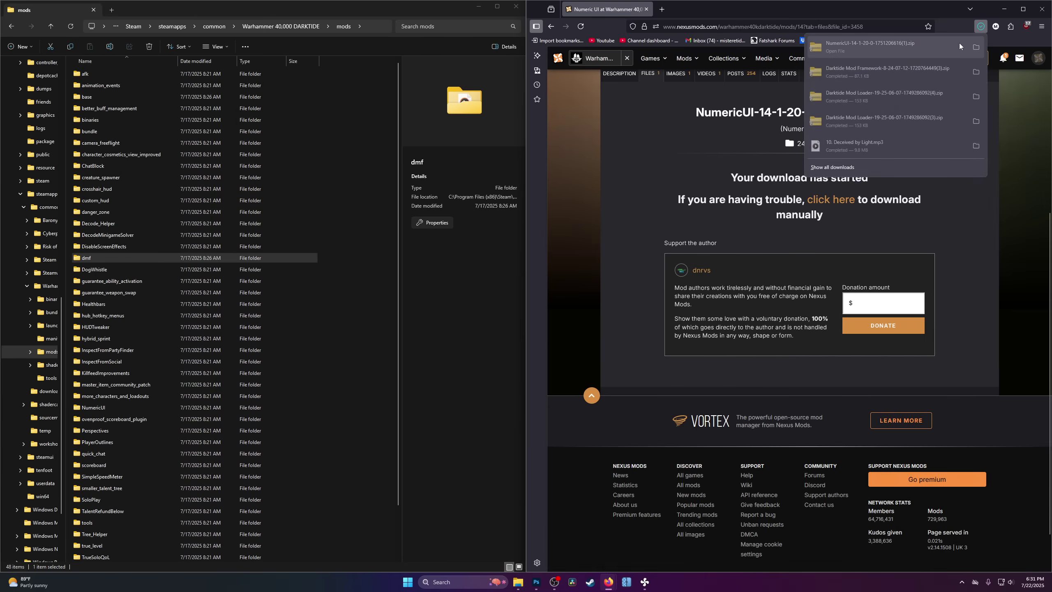
Extract the NumericUI zip with the pasted mods folder path and close the zip-contents window.
{"action": "left_click", "coordinate": [910, 49]}
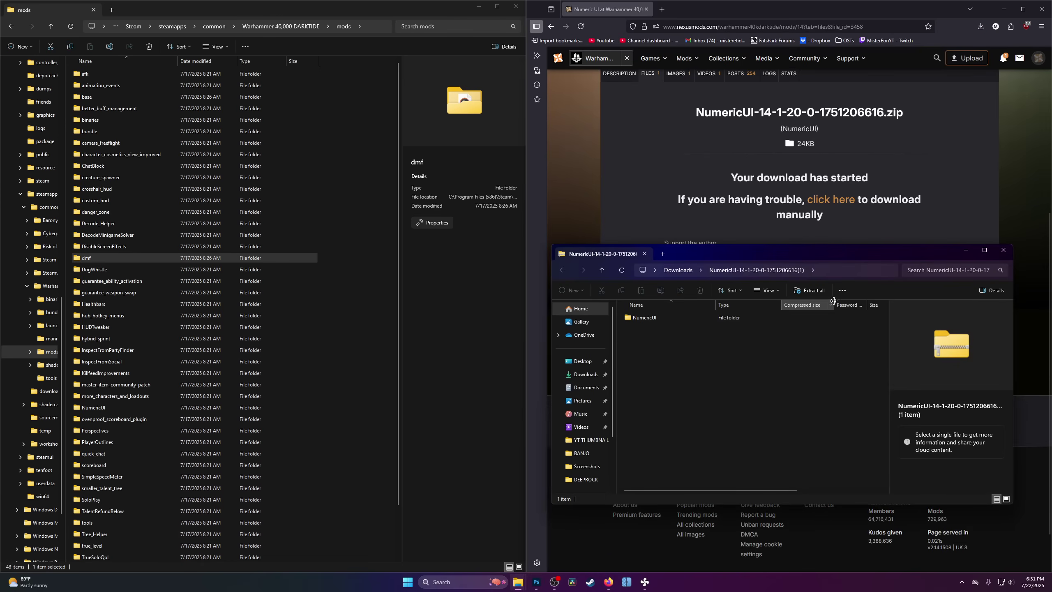
{"action": "left_click", "coordinate": [817, 290]}
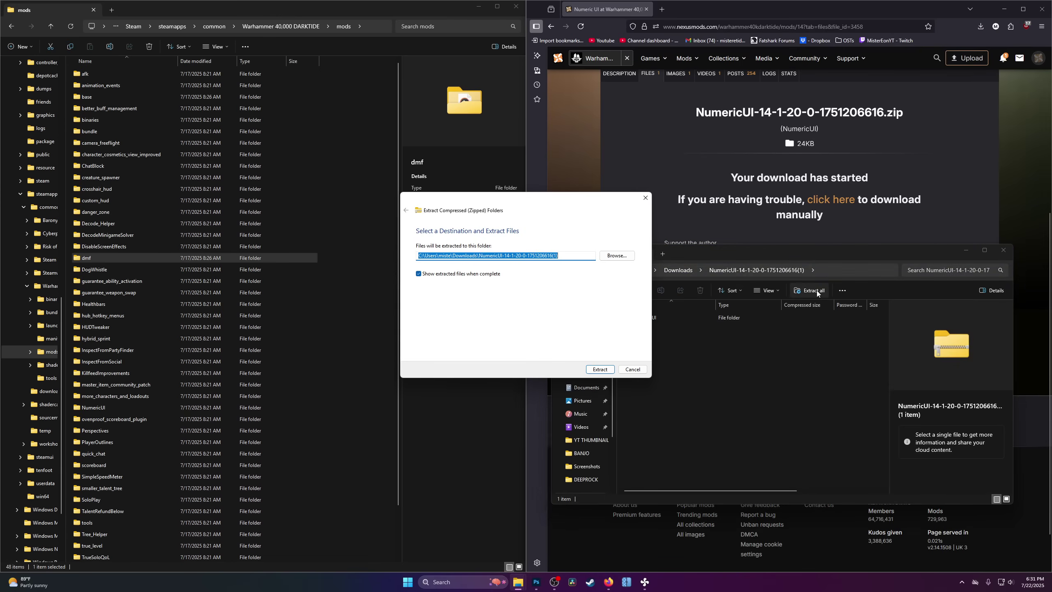
{"action": "type", "text": "C:\\Program Files (x86)\\Steam\\steamapps\\common\\Warhammer 40,000 DARKTIDE\\mods"}
{"action": "left_click", "coordinate": [599, 364]}
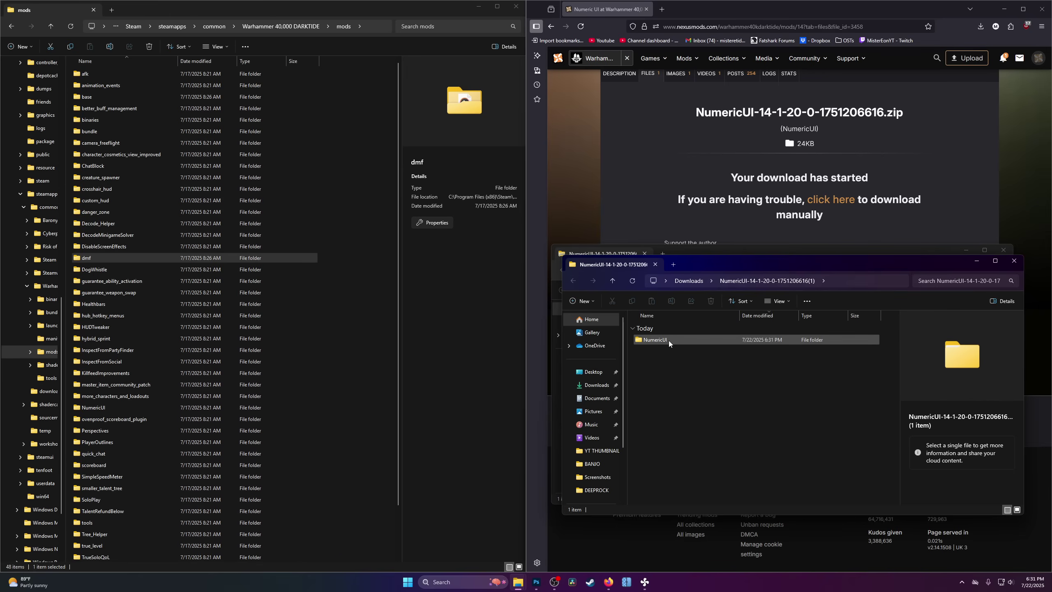
{"action": "left_click", "coordinate": [926, 250]}
{"action": "left_click", "coordinate": [1003, 249]}
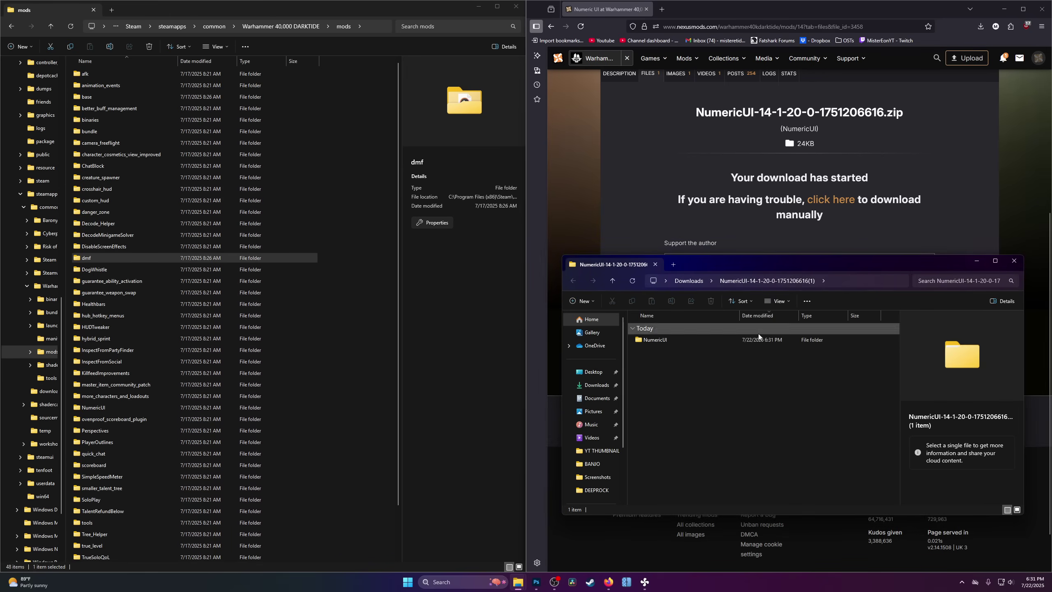
Copy the NumericUI folder into the game's mods folder and confirm it sits beside dmf.
{"action": "left_click", "coordinate": [665, 340]}
{"action": "left_click_drag", "start_coordinate": [665, 342], "coordinate": [693, 412]}
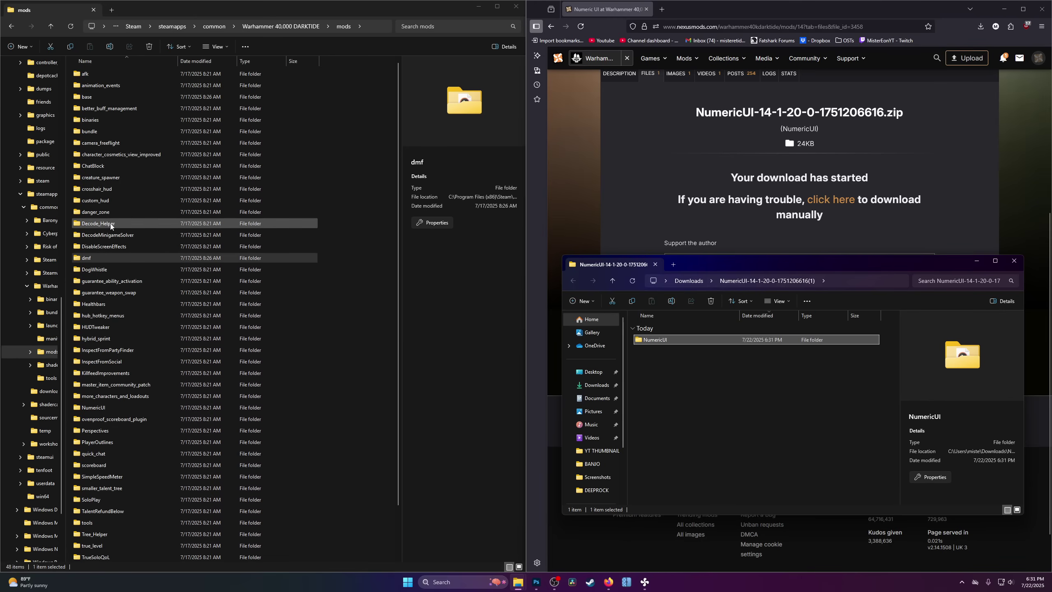
{"action": "scroll", "coordinate": [104, 214], "scroll_direction": "down", "scroll_amount": 2}
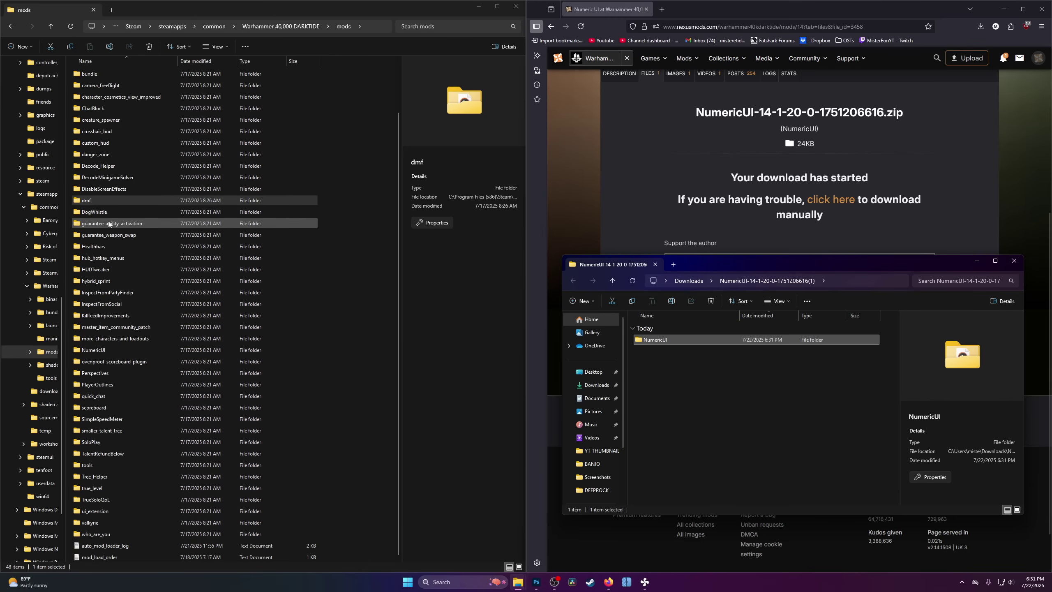
{"action": "left_click", "coordinate": [104, 352]}
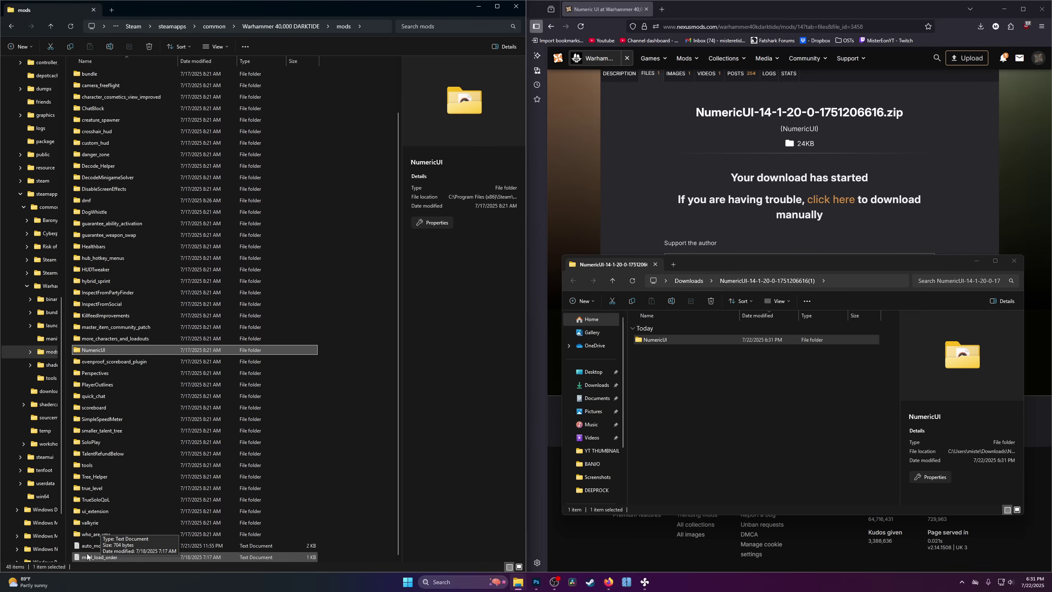
{"action": "left_click", "coordinate": [109, 202]}
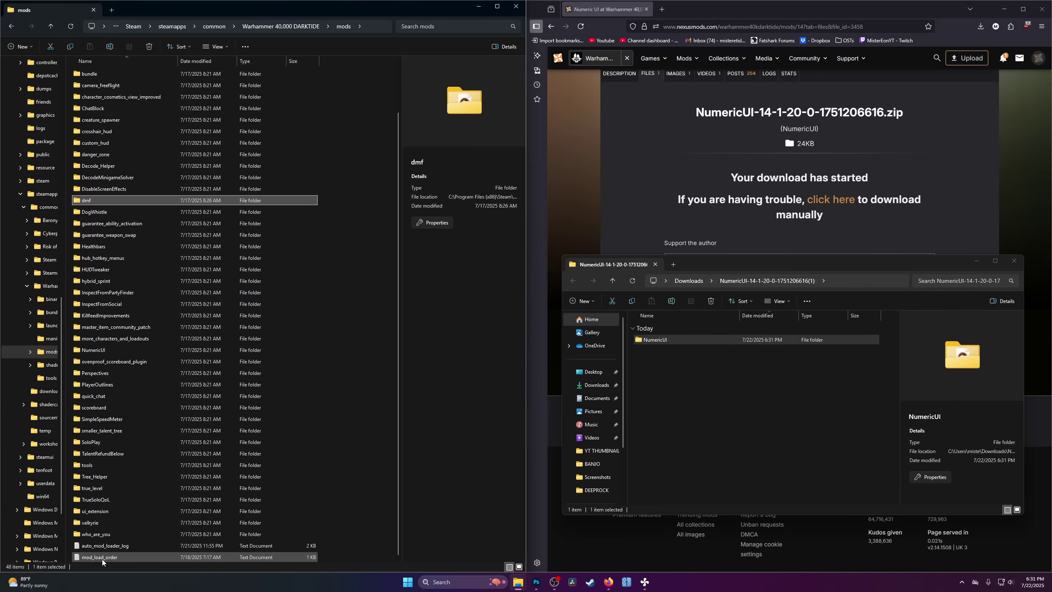
{"action": "double_click", "coordinate": [73, 558]}
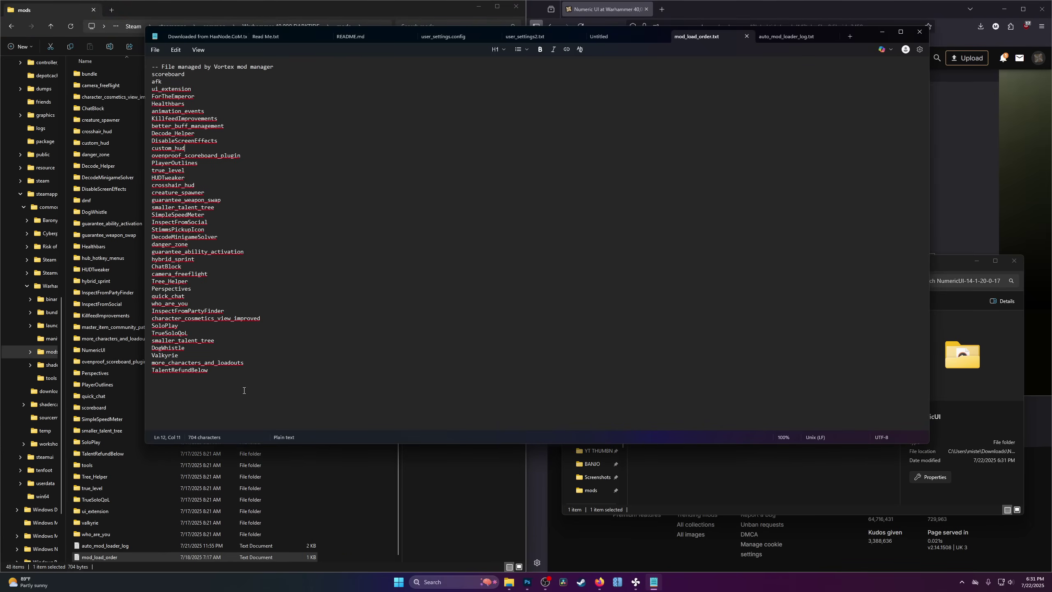
{"action": "left_click", "coordinate": [886, 34]}
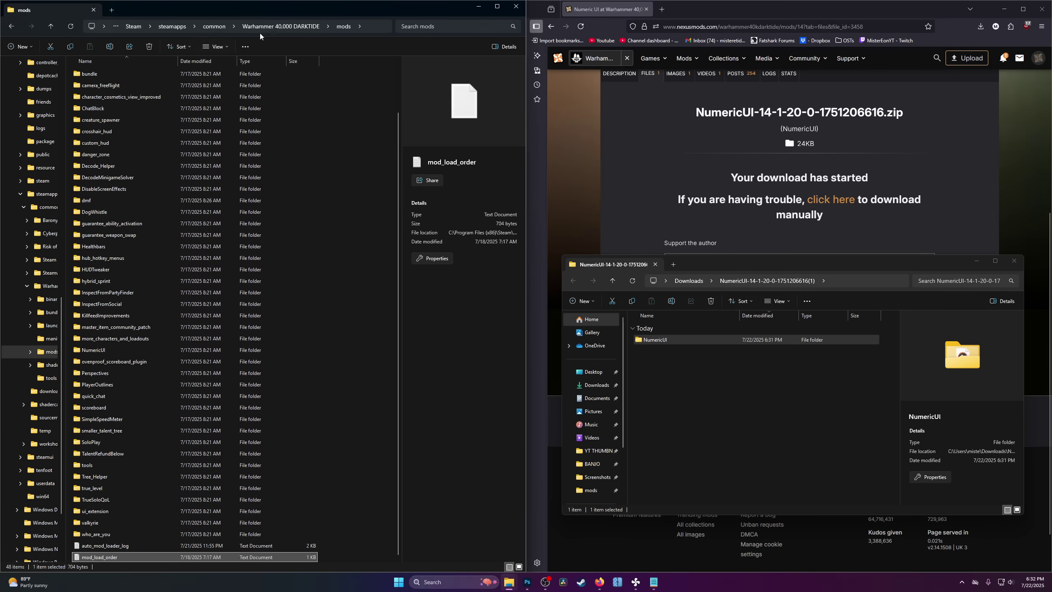
Run toggle_darktide_mods in the DARKTIDE folder, answer No to keep the patch, then close its console.
{"action": "left_click", "coordinate": [280, 26]}
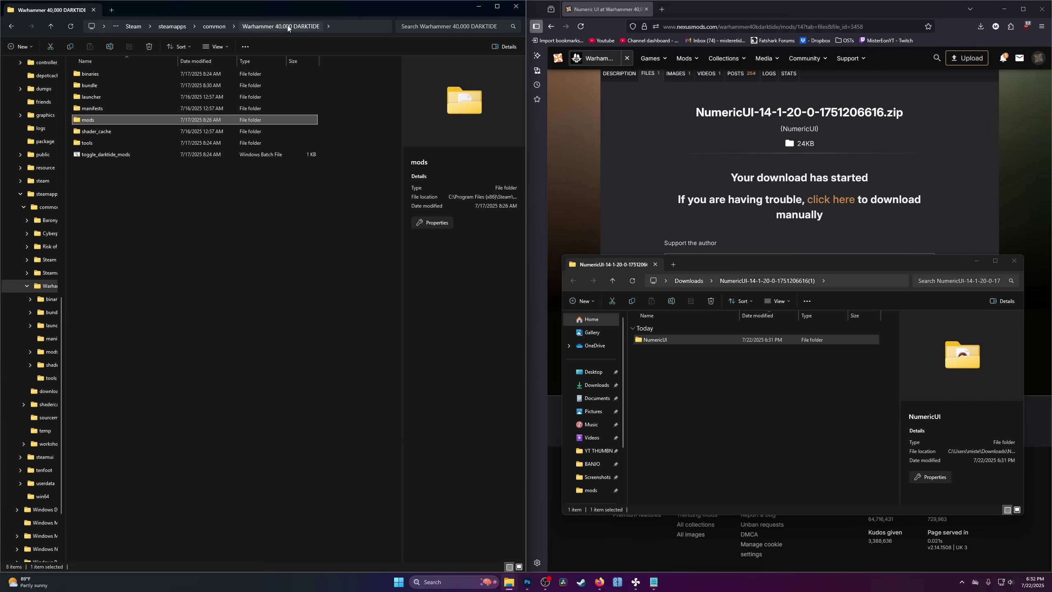
{"action": "left_click", "coordinate": [135, 224]}
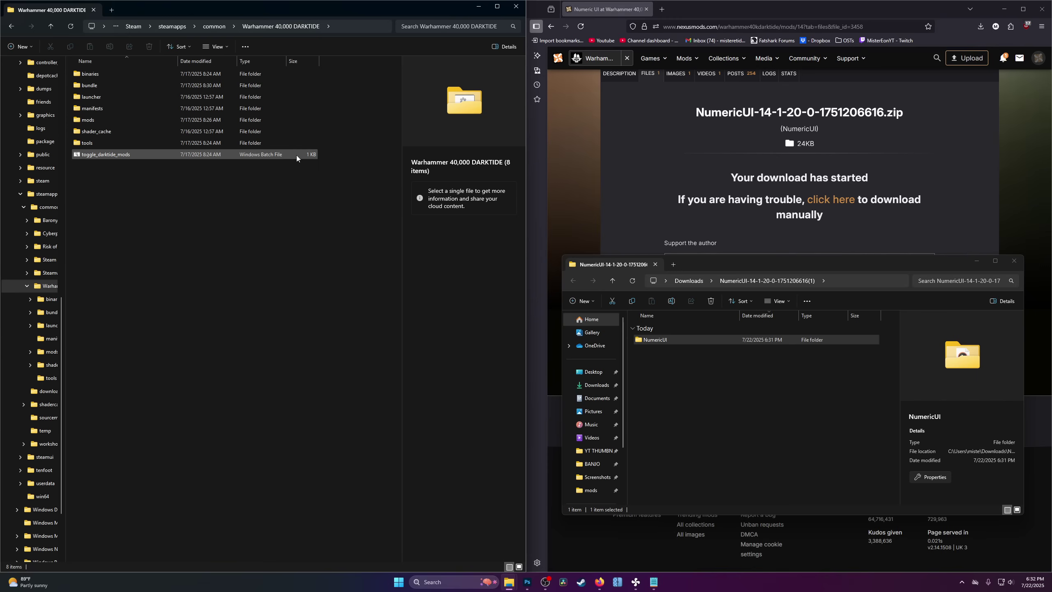
{"action": "double_click", "coordinate": [105, 154]}
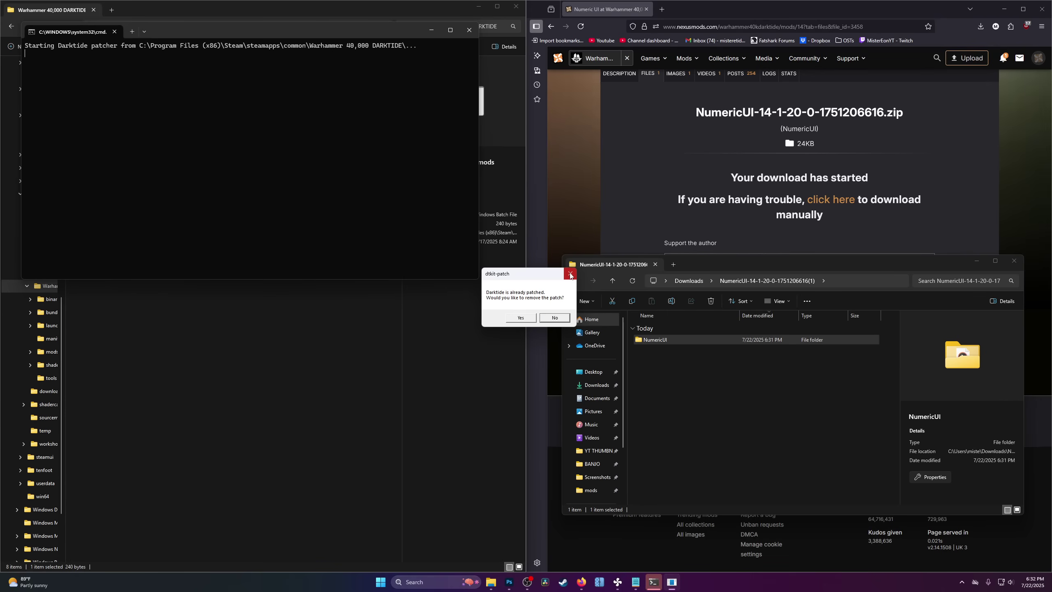
{"action": "left_click", "coordinate": [555, 317]}
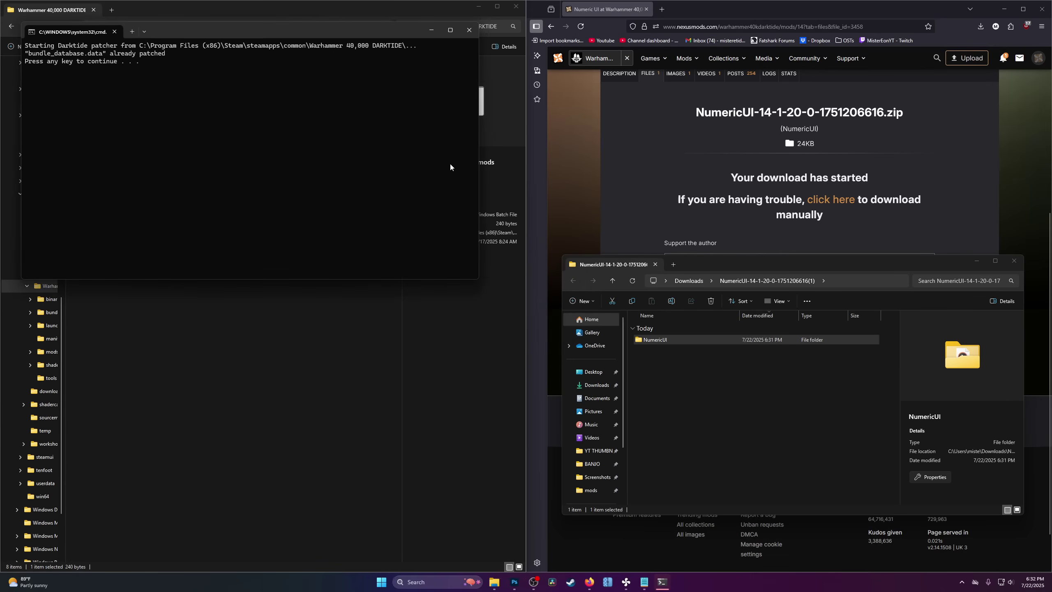
{"action": "left_click", "coordinate": [468, 32]}
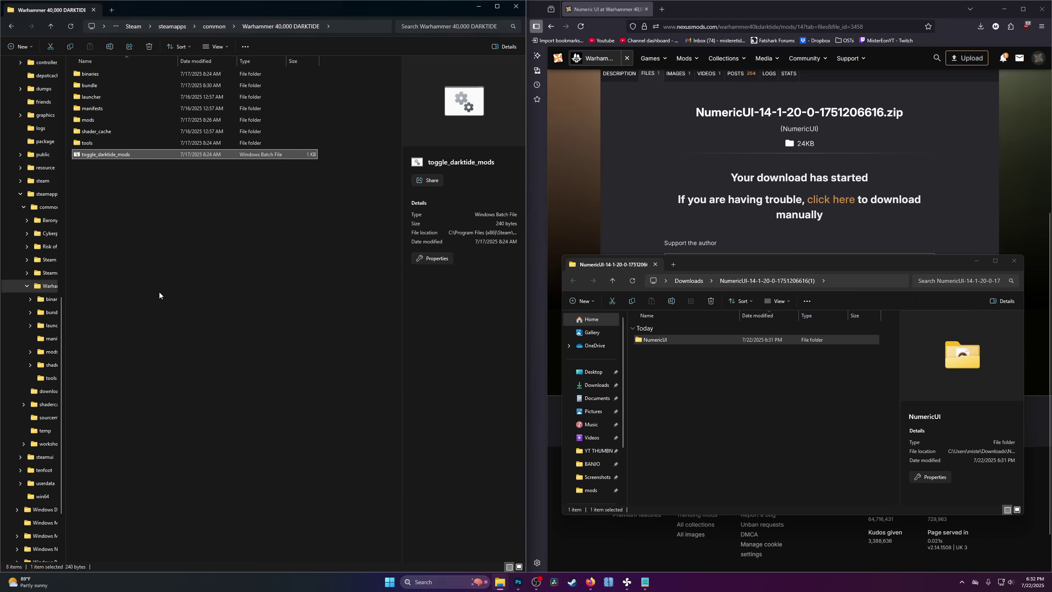
{"action": "left_click", "coordinate": [476, 9]}
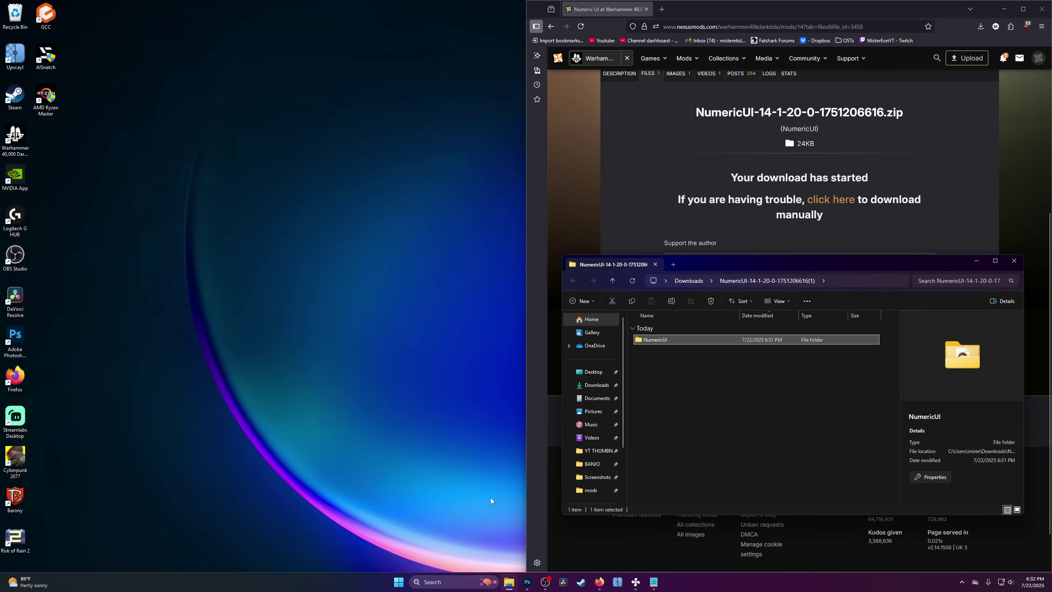